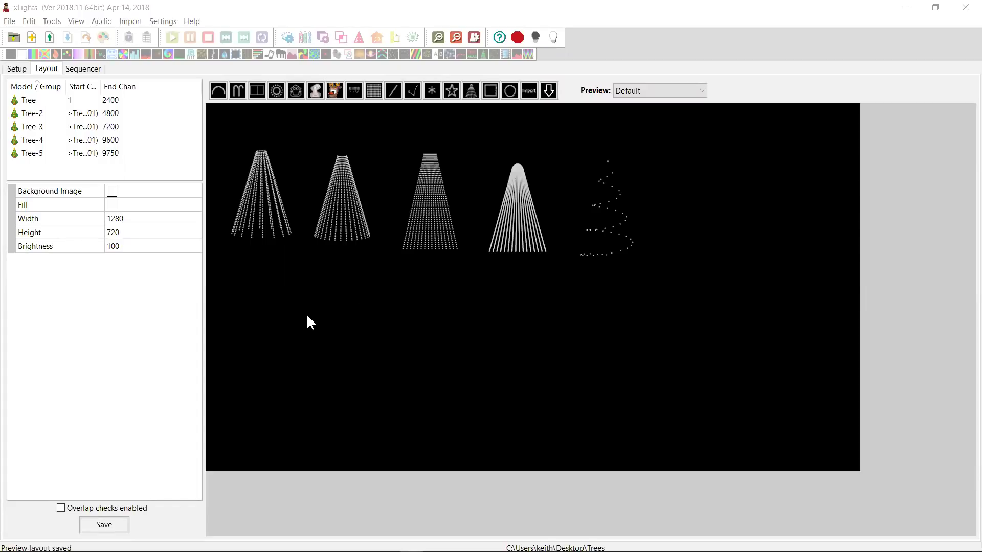
Add a new tree model, Tree-6, at the right of the layout, ending at channel 12150.
left_click(271, 225)
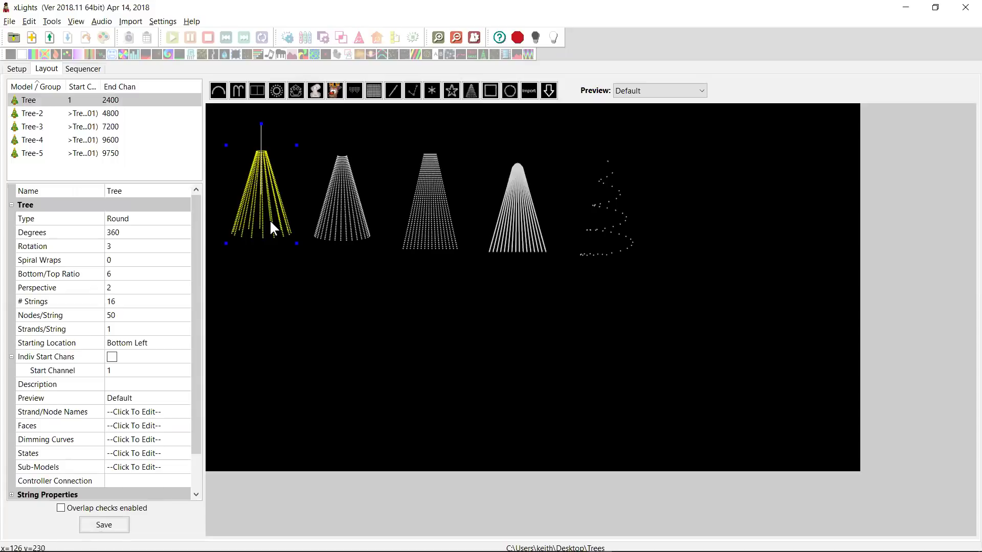
left_click(470, 93)
left_click(752, 237)
left_click_drag(776, 204, 779, 199)
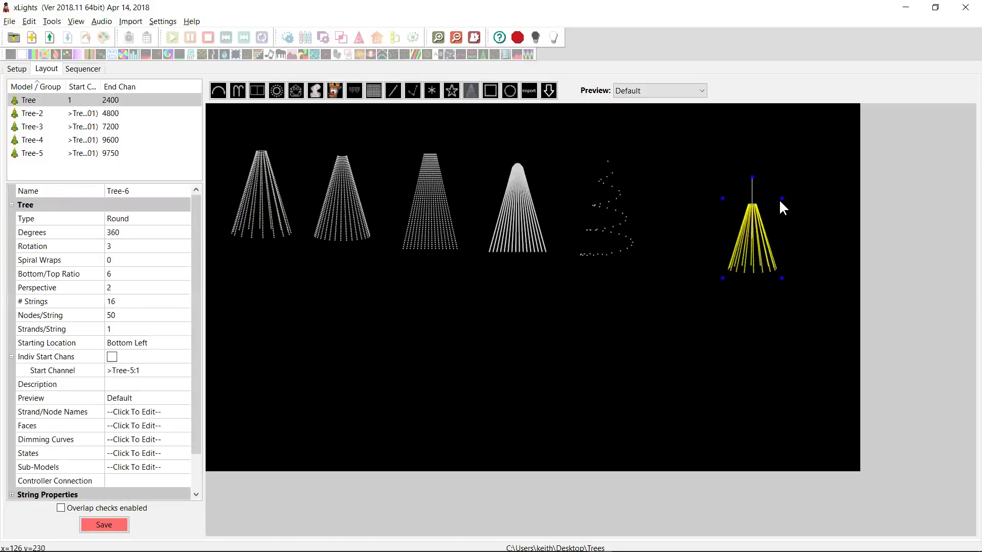
left_click(266, 207)
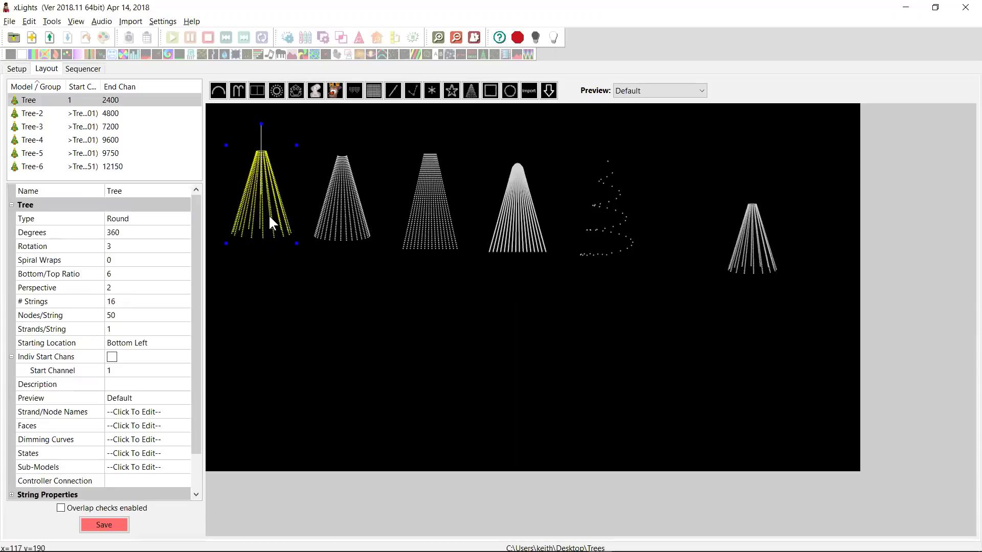
Set Tree-2's Degrees property to 270.
left_click(337, 226)
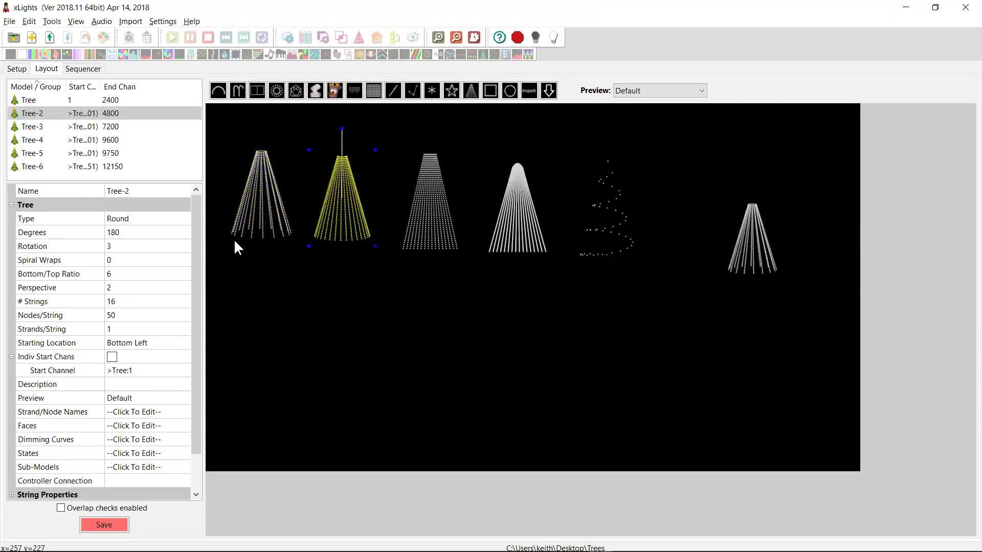
left_click(144, 233)
type("270")
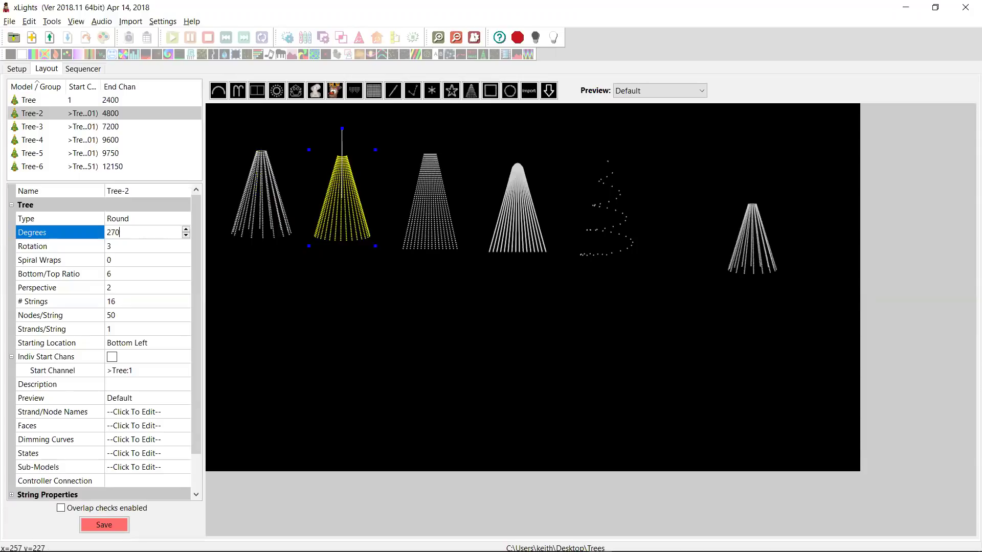
key("Return")
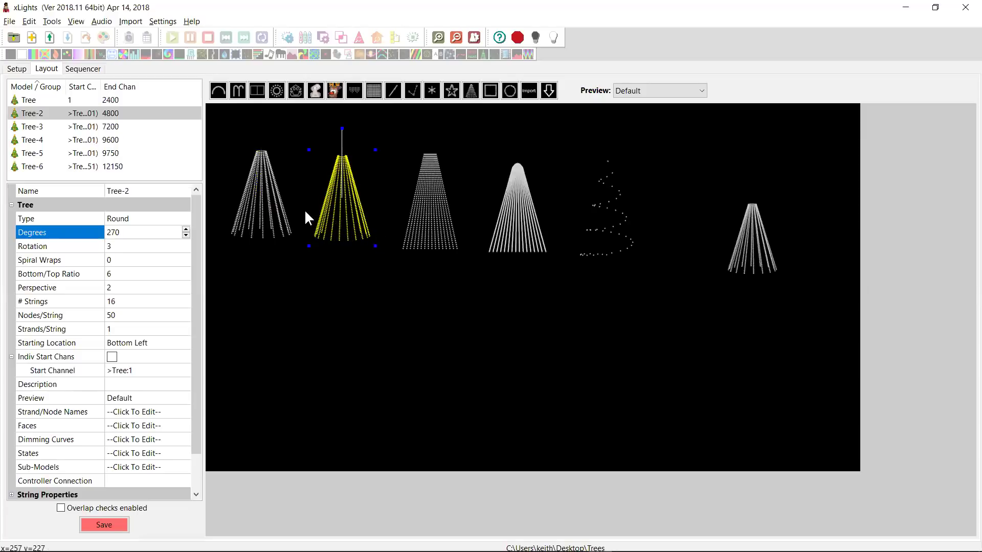
left_click(267, 203)
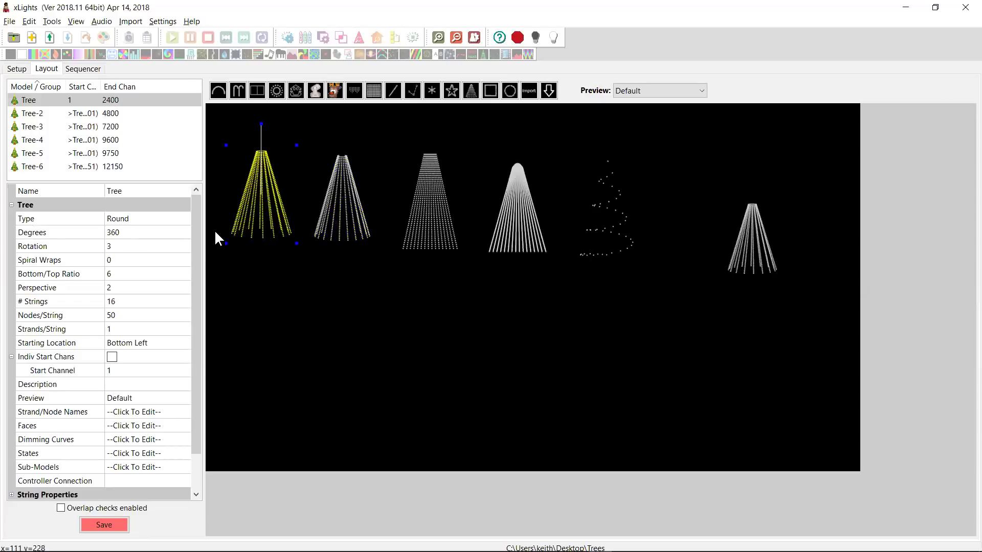
left_click(157, 343)
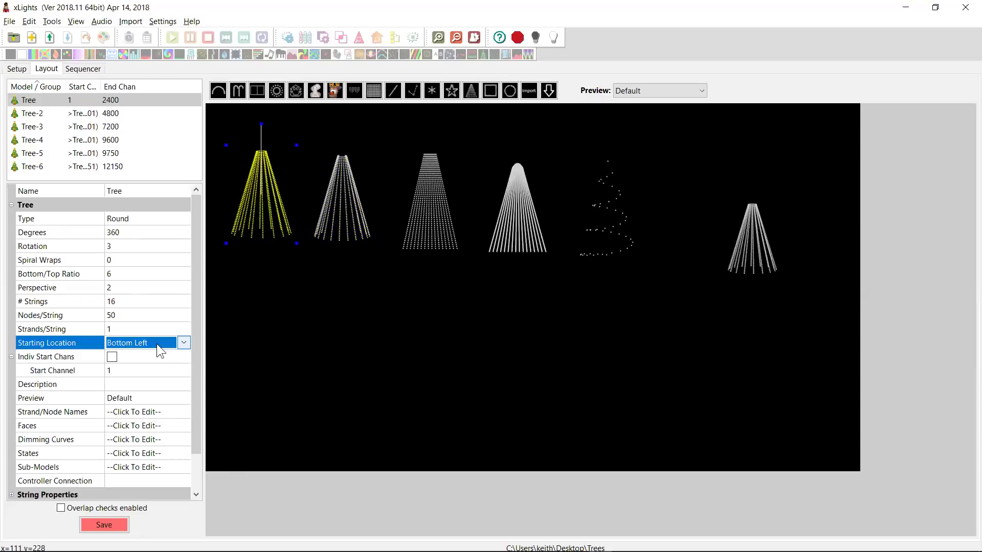
left_click(157, 343)
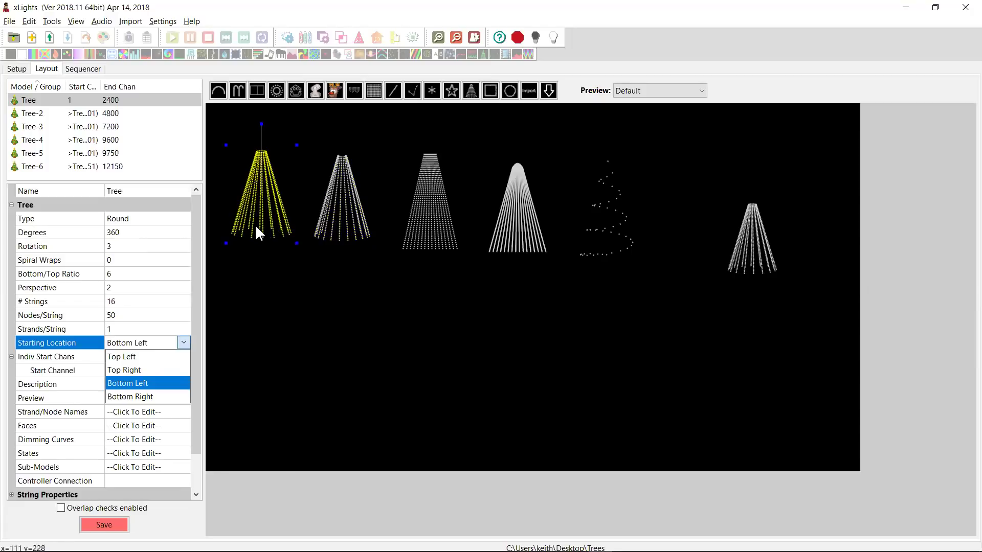
left_click(160, 397)
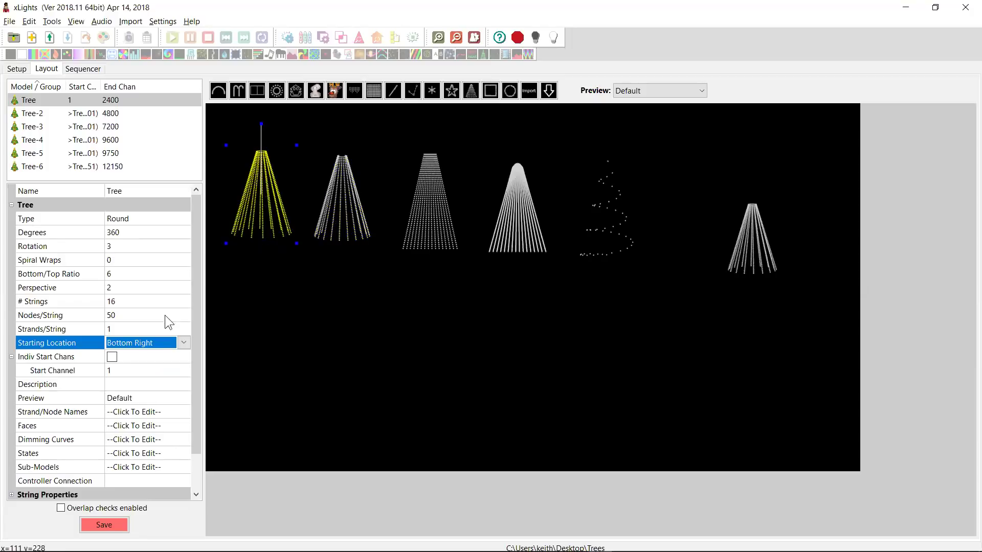
left_click(158, 341)
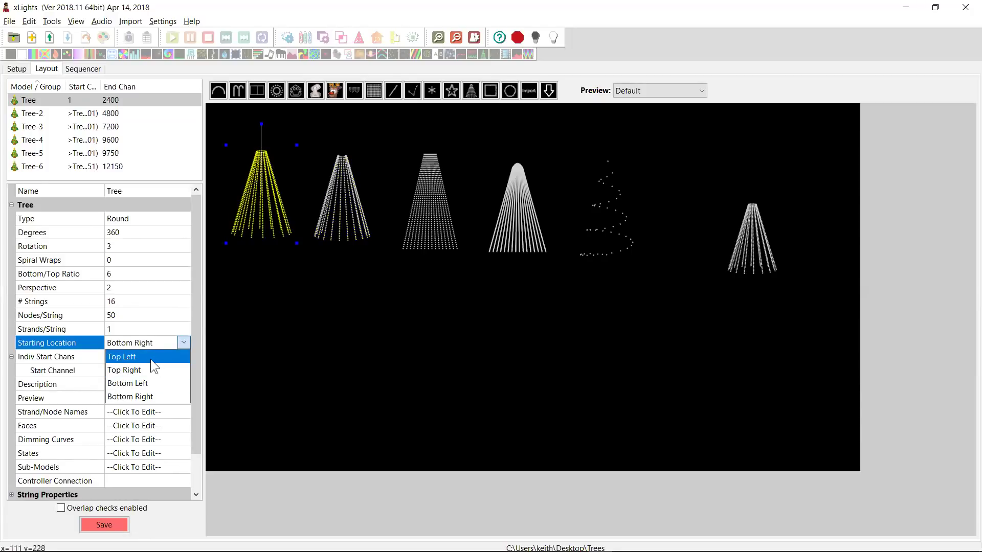
left_click(144, 383)
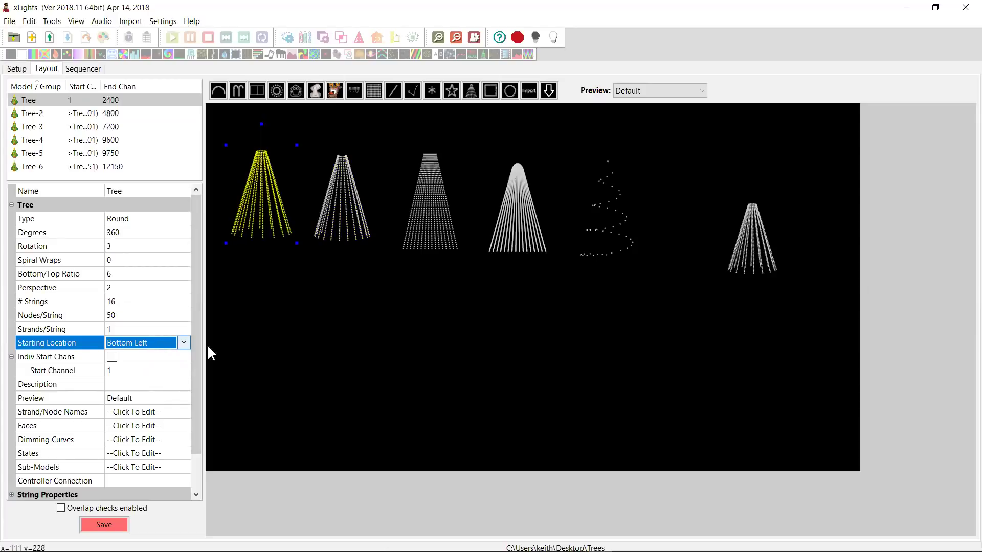
left_click(241, 340)
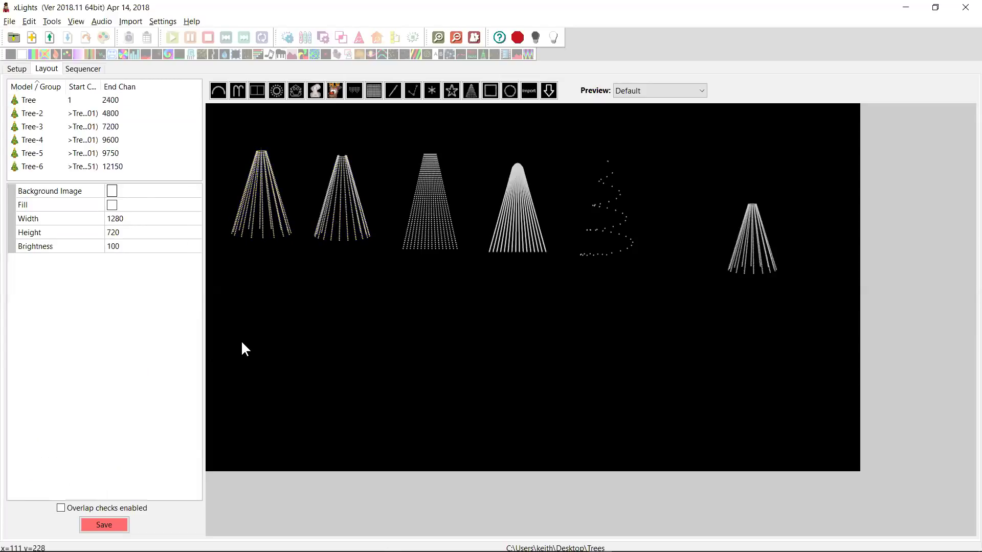
Set the first tree to # Strings 4, Nodes/String 200 and Strands/String 4.
left_click(264, 197)
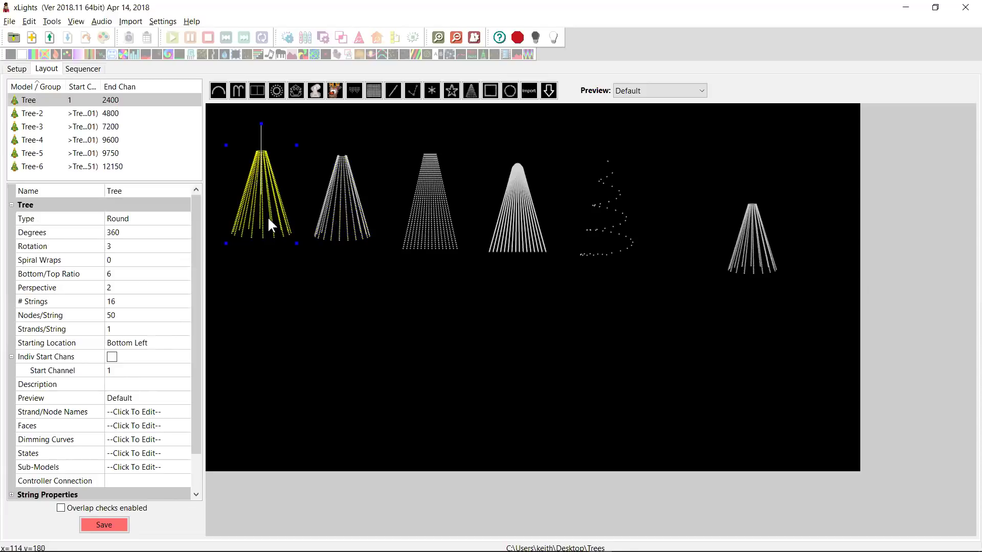
left_click(143, 301)
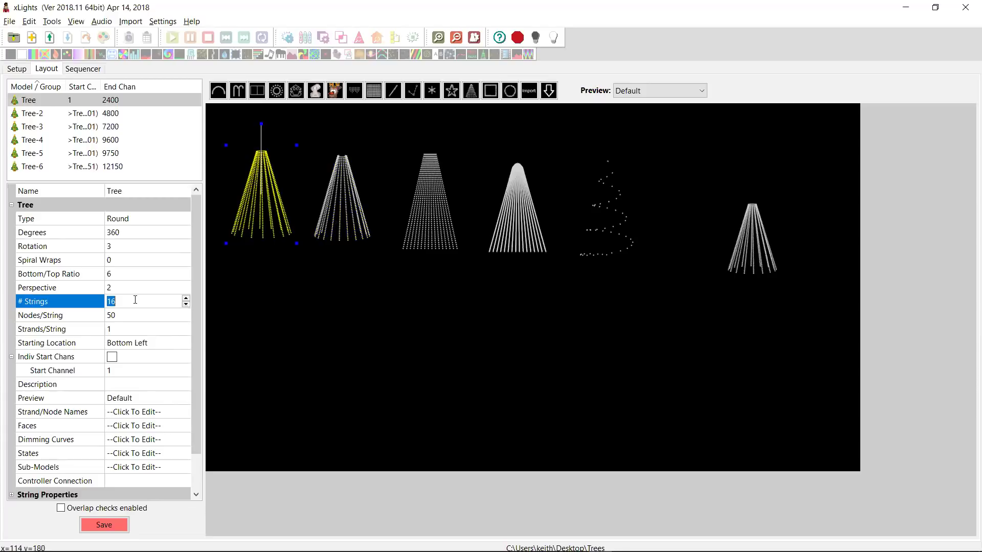
type("4")
key("Tab")
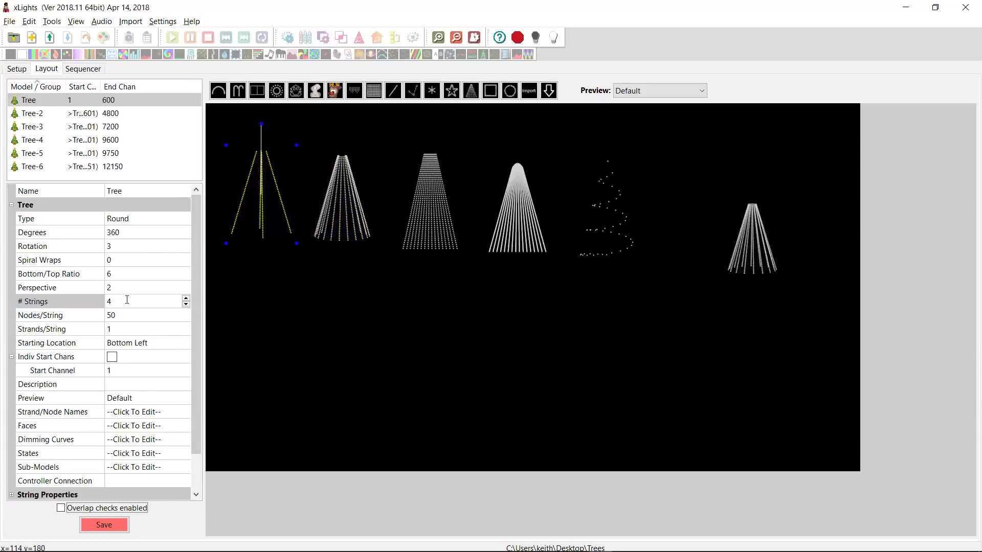
left_click(117, 316)
type("200")
key("Tab")
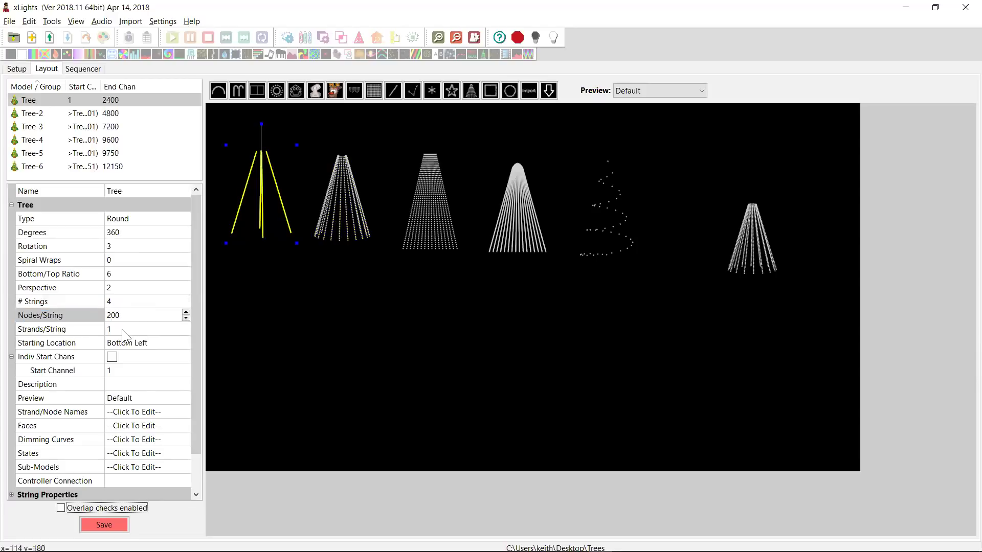
left_click(123, 329)
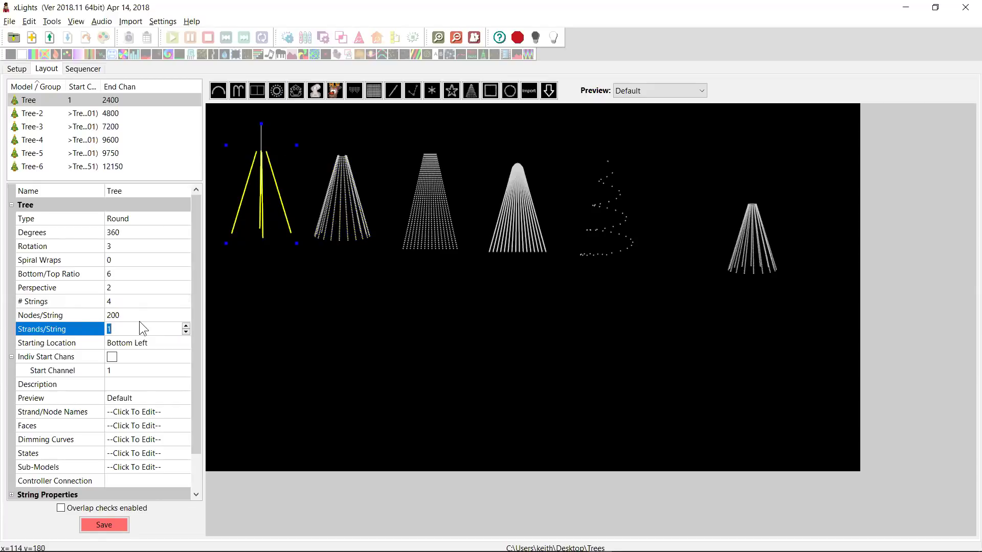
type("4")
key("Tab")
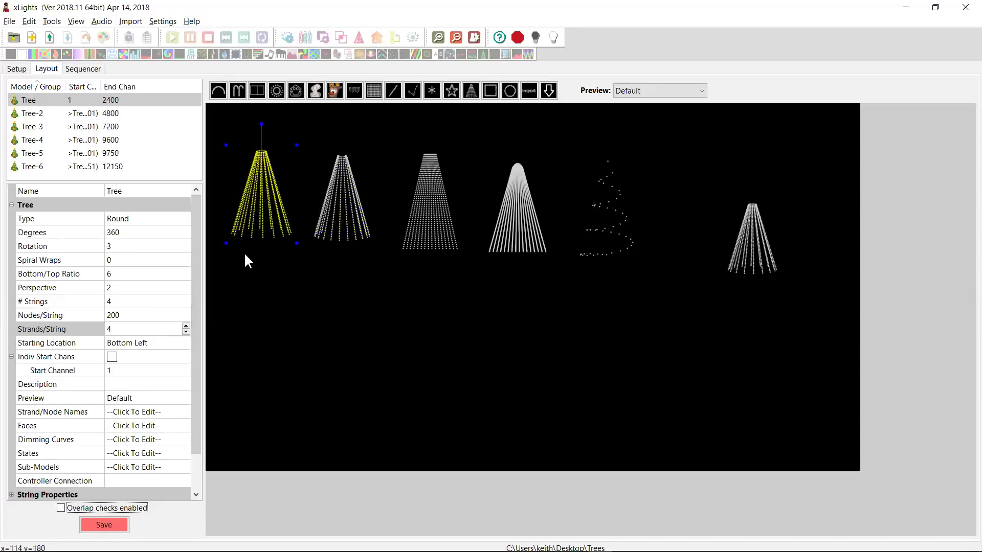
left_click(122, 301)
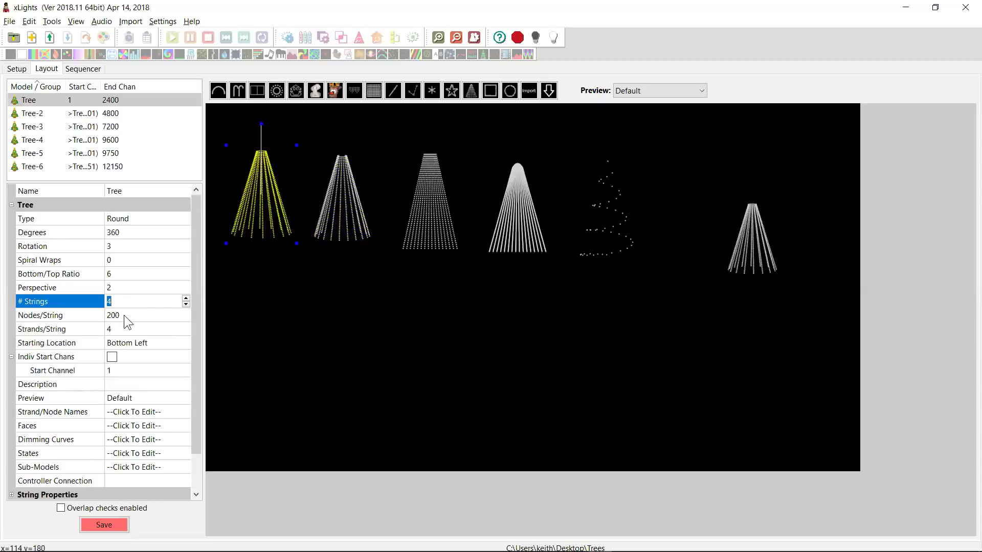
left_click(125, 315)
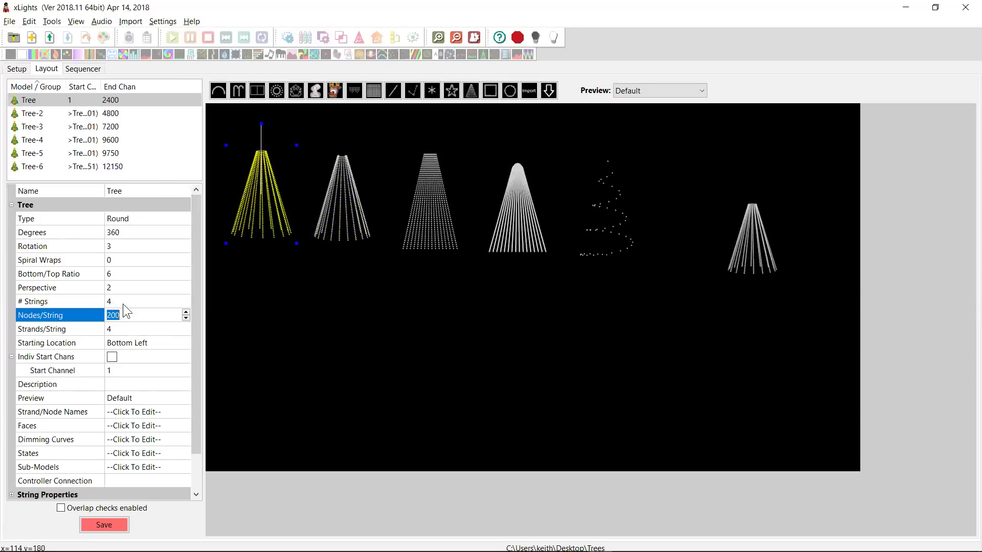
right_click(292, 281)
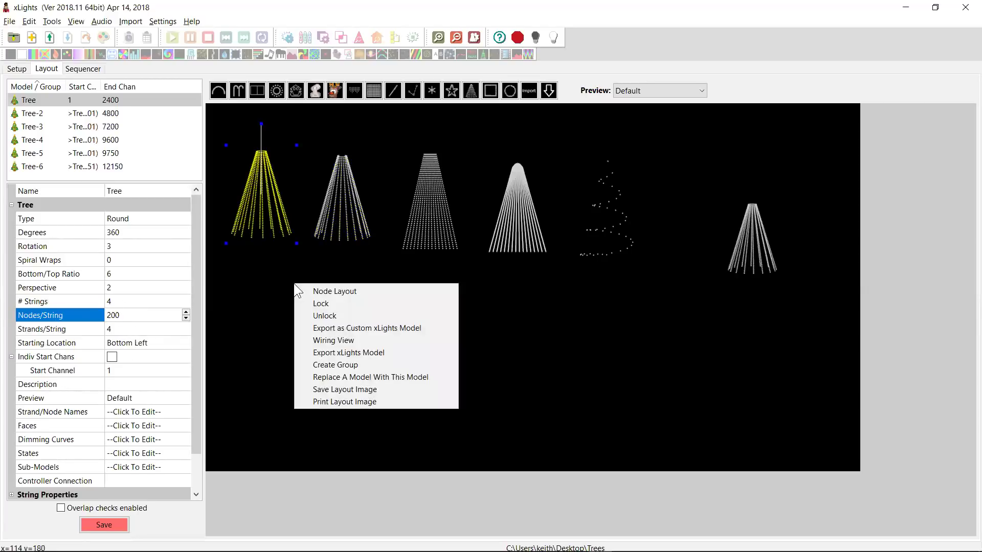
left_click(334, 291)
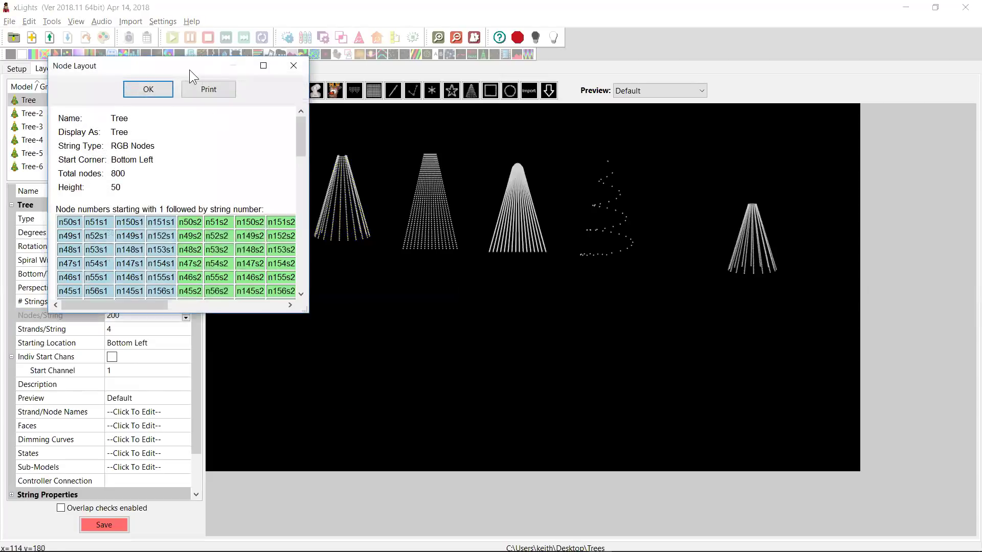
left_click_drag(192, 67, 490, 26)
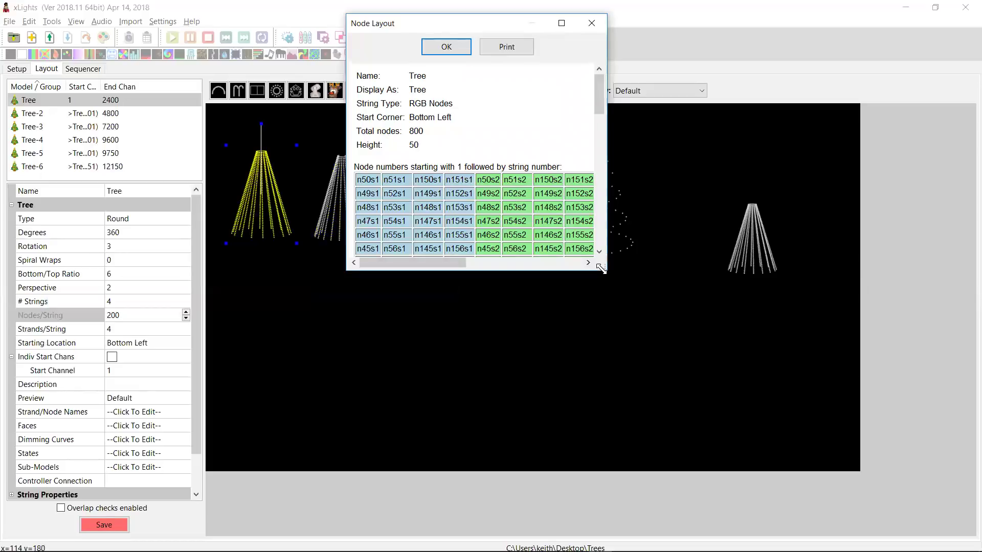
left_click_drag(601, 268, 929, 472)
left_click_drag(923, 320, 919, 514)
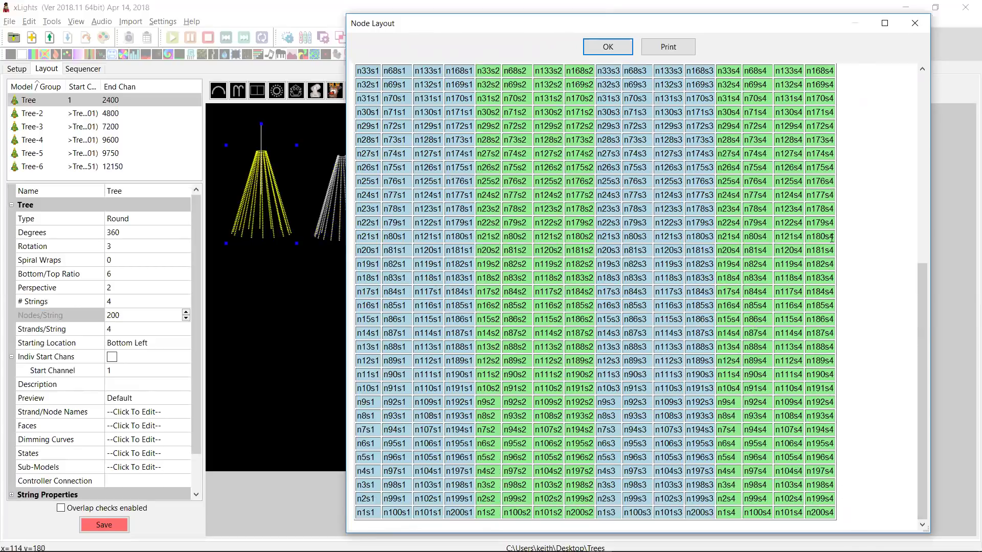
left_click(912, 20)
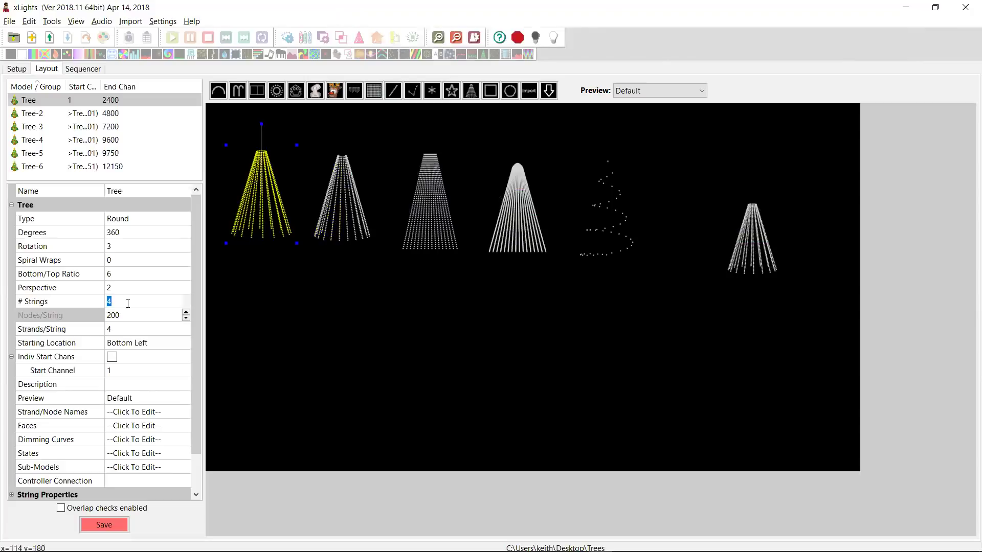
Make the first tree 9 strings of 100 nodes with 2 strands per string.
left_click(111, 302)
type("9")
key("Tab")
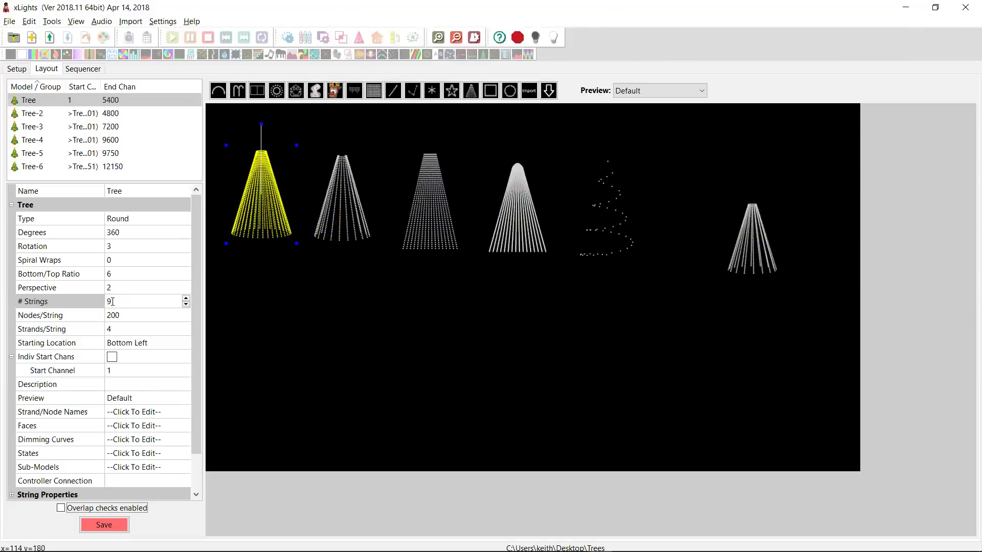
left_click(129, 314)
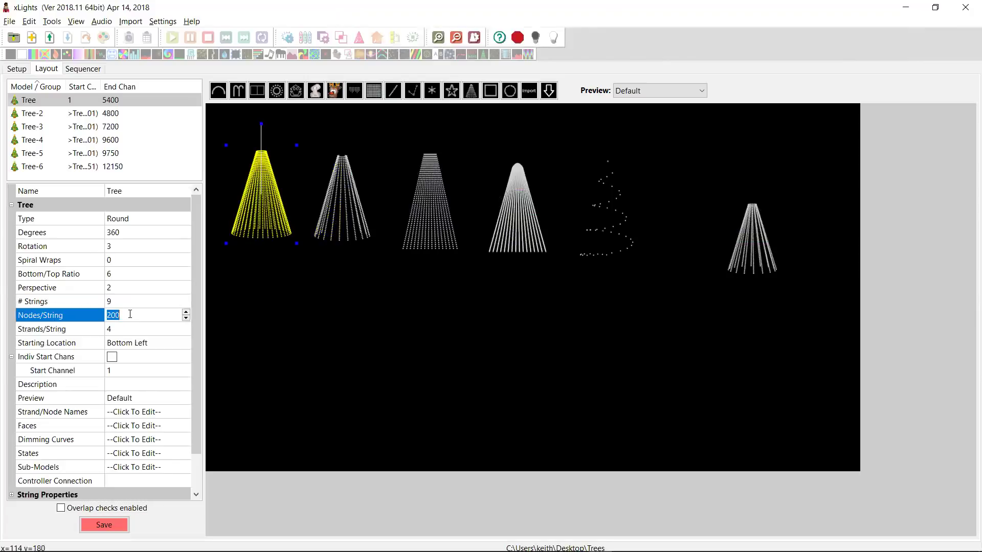
type("100")
key("Tab")
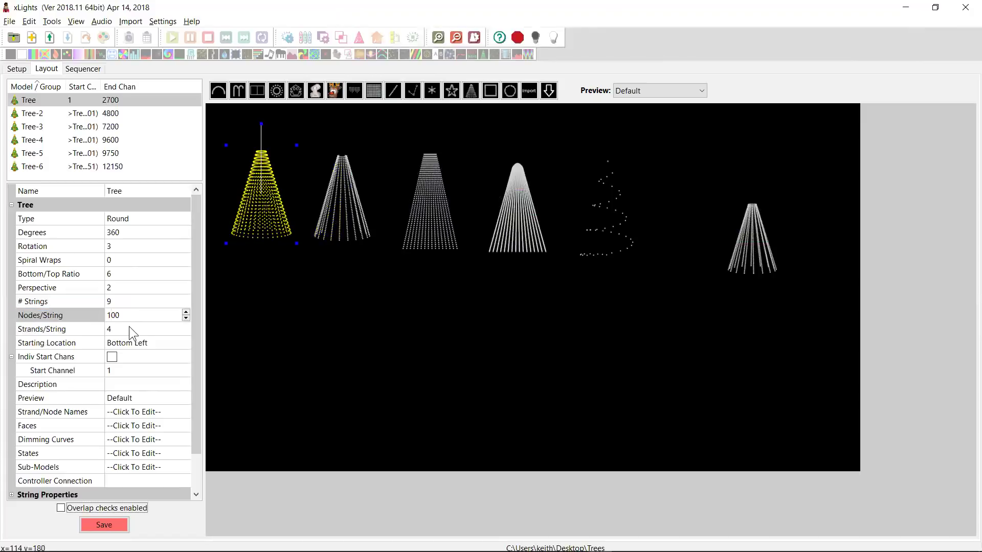
left_click(119, 328)
type("2")
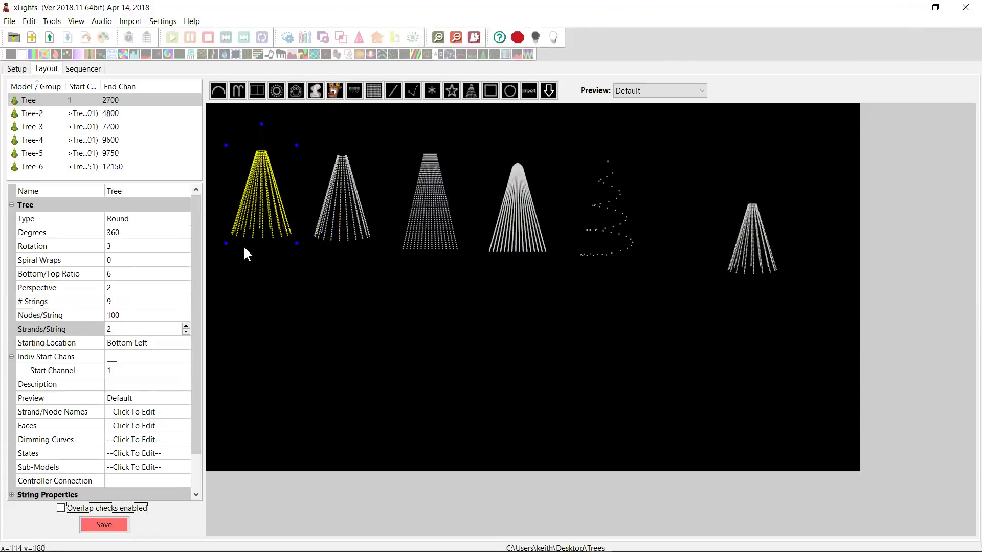
right_click(265, 210)
left_click(305, 220)
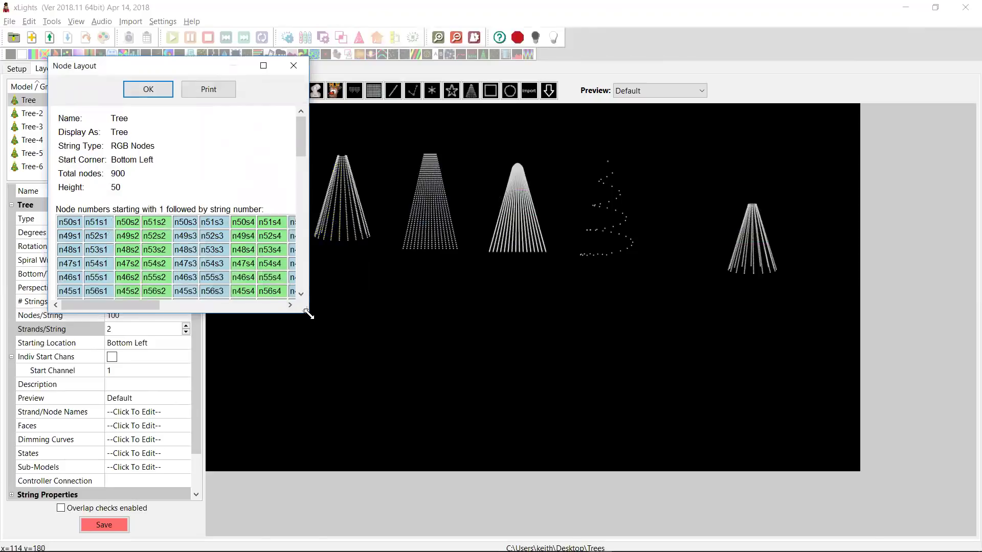
left_click_drag(309, 314, 863, 548)
left_click_drag(859, 294, 871, 494)
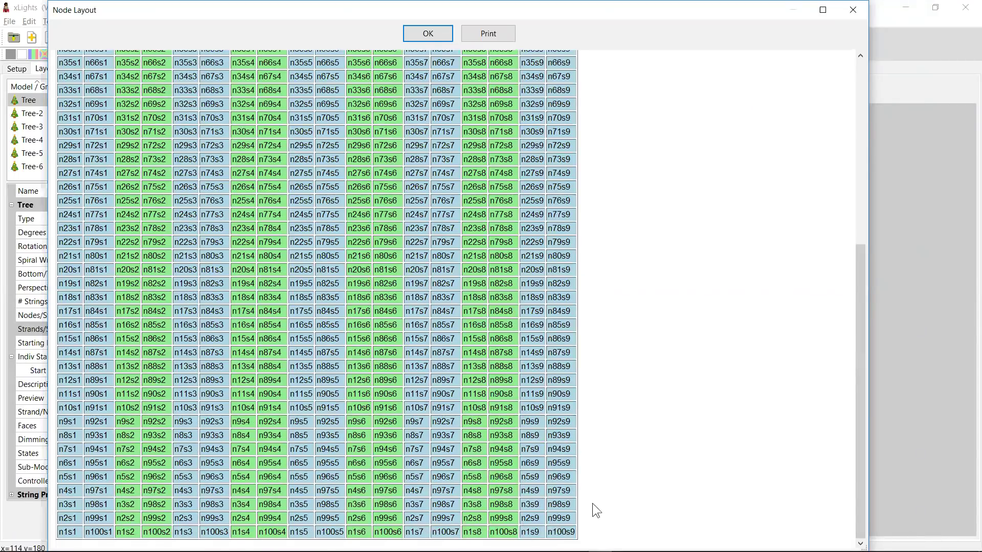
left_click(852, 6)
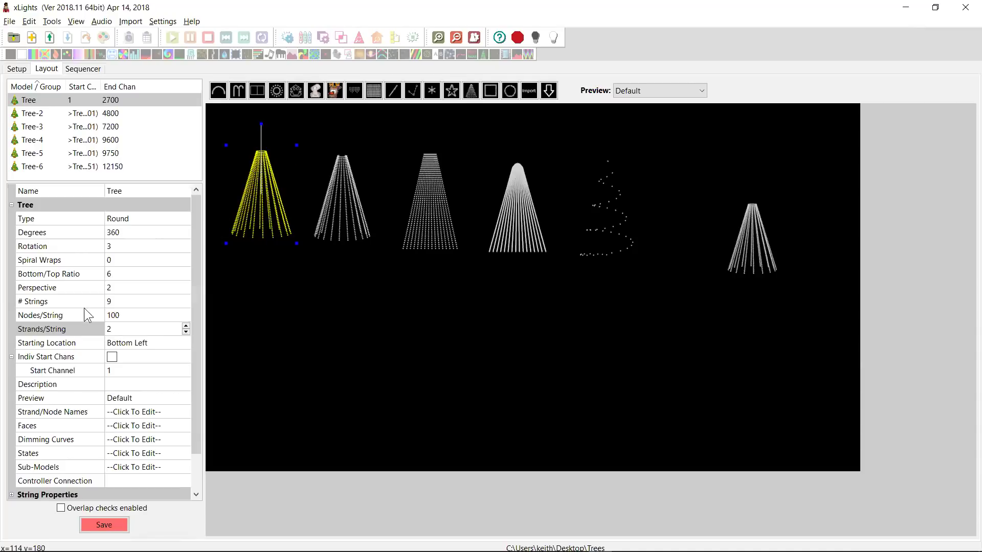
left_click(126, 273)
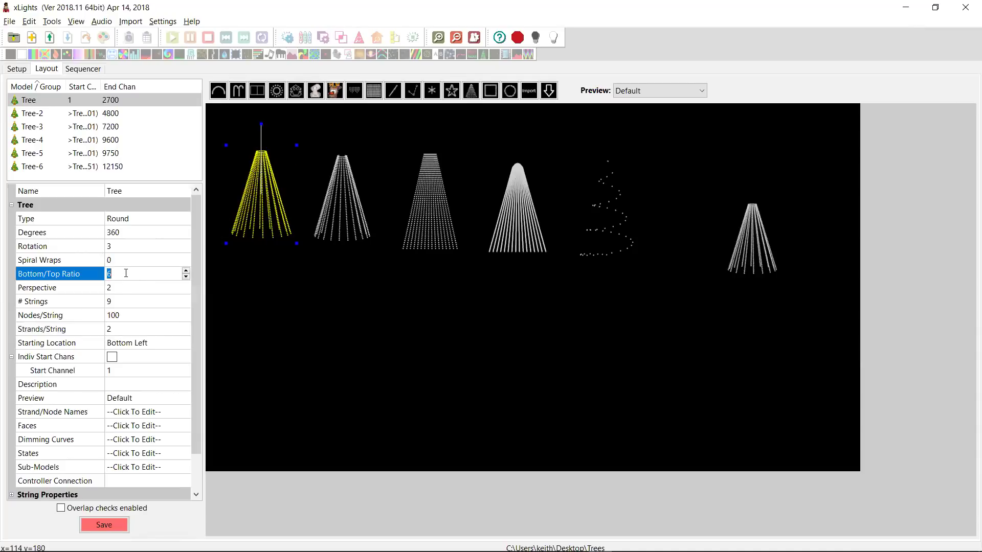
type("4")
key("Tab")
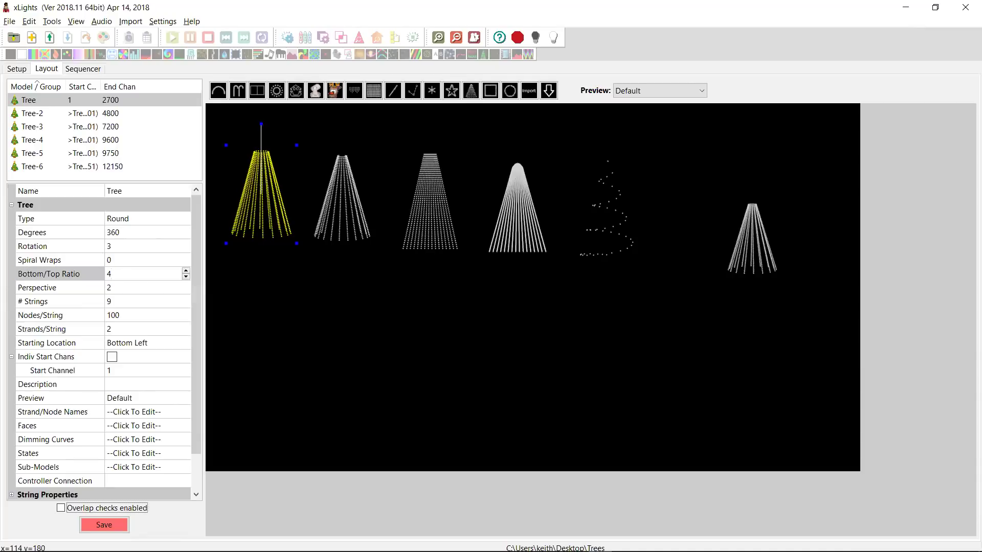
left_click(116, 276)
type("6")
key("Tab")
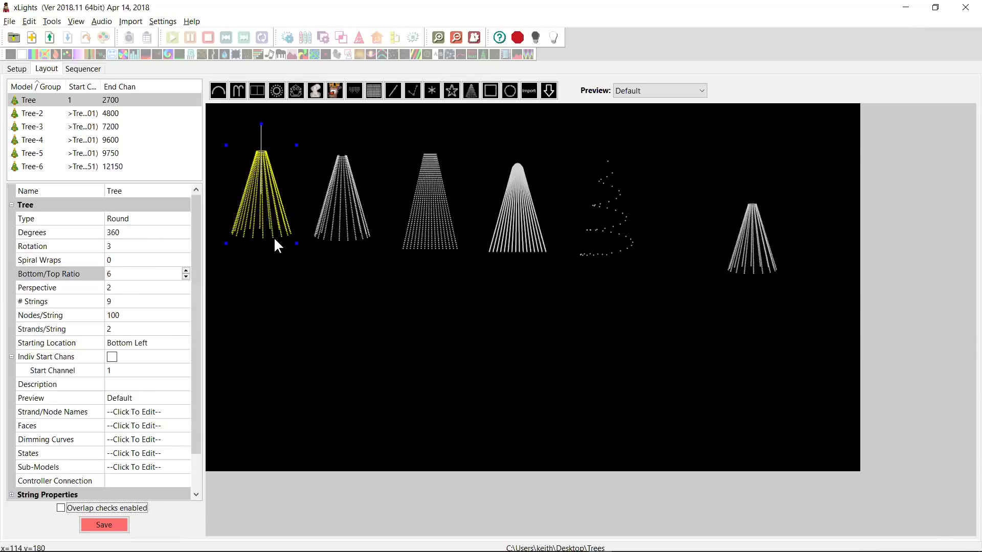
Turn on Indiv Start Chans to view String1–String9 start channels, then turn it off.
left_click(268, 220)
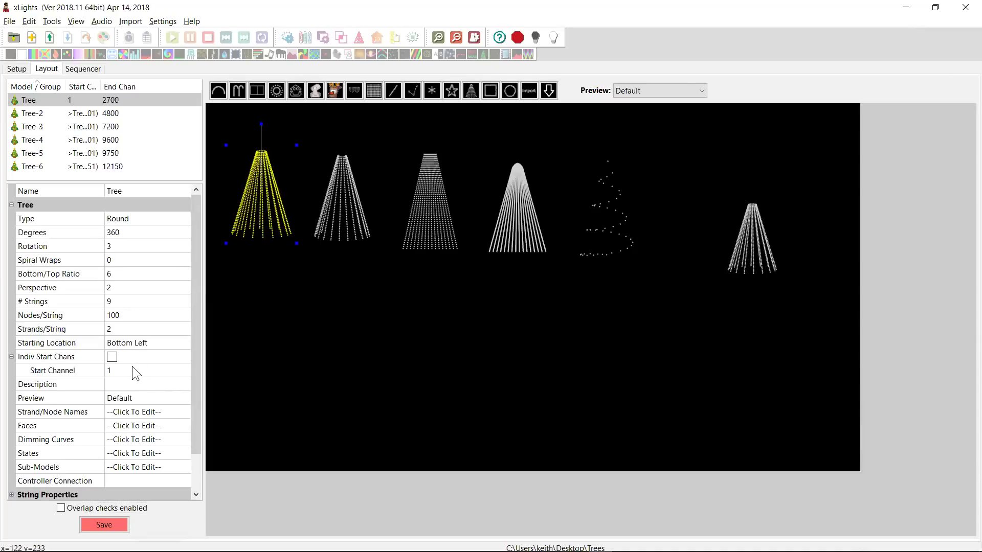
left_click(111, 357)
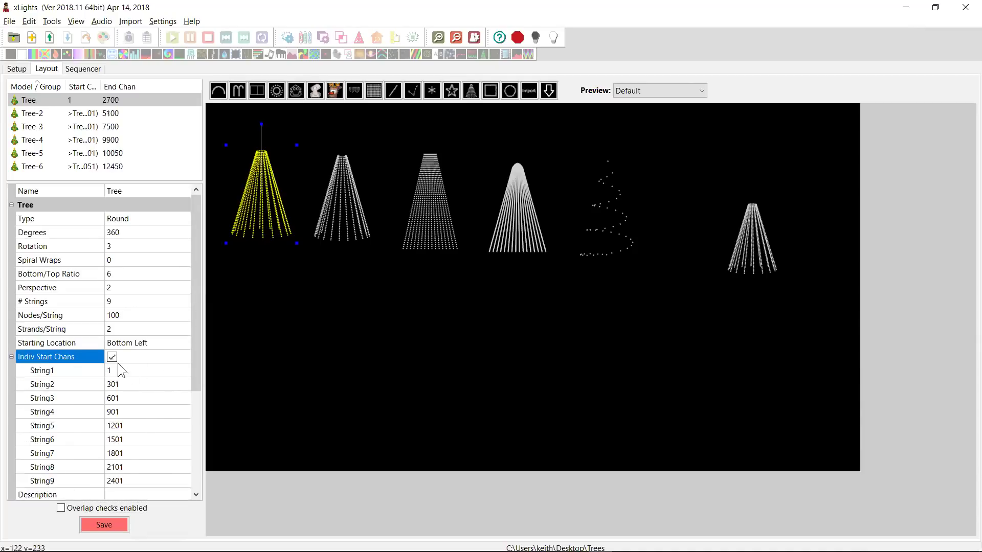
left_click_drag(193, 355, 200, 397)
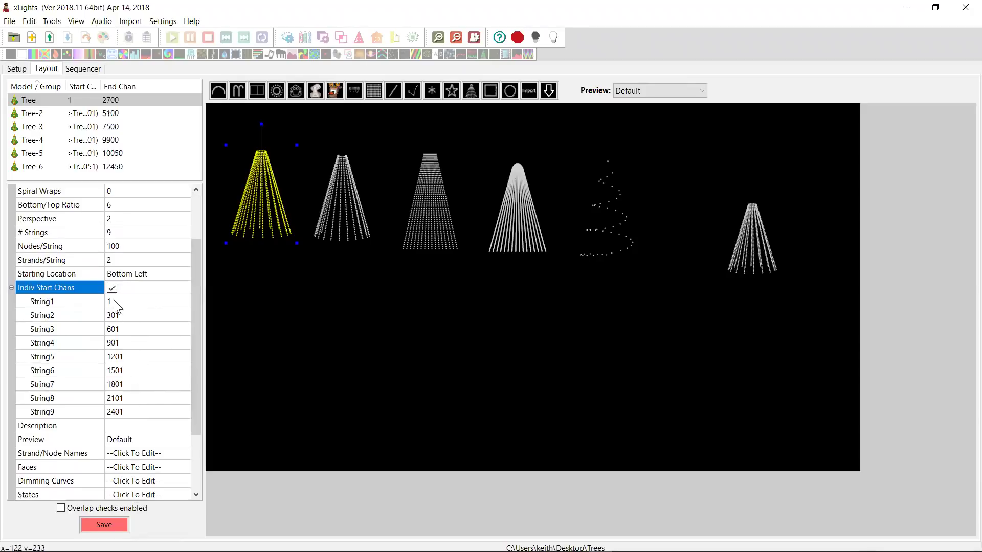
left_click(112, 289)
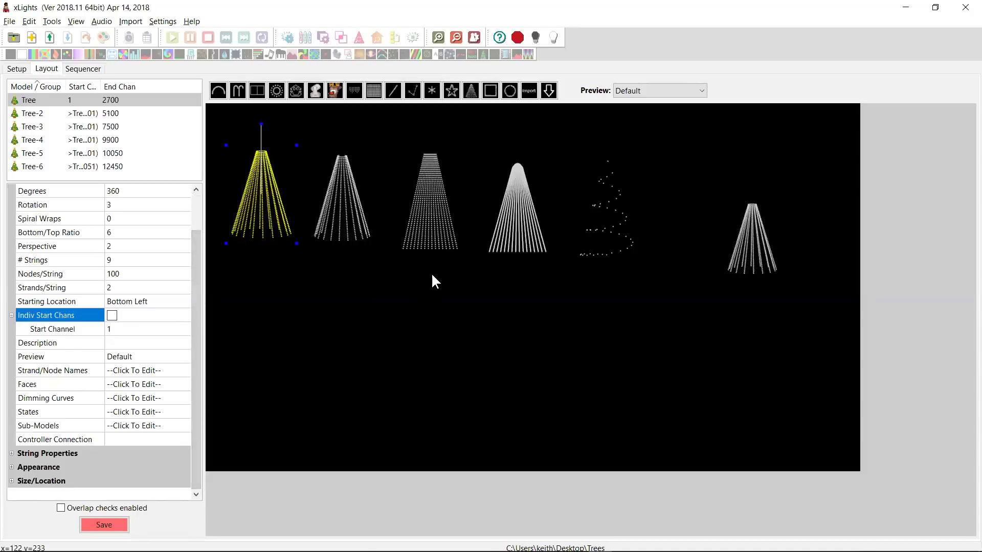
Select Tree-3, the flat tree, then Tree-4, the 16-string ribbon tree, to view their properties.
left_click(443, 217)
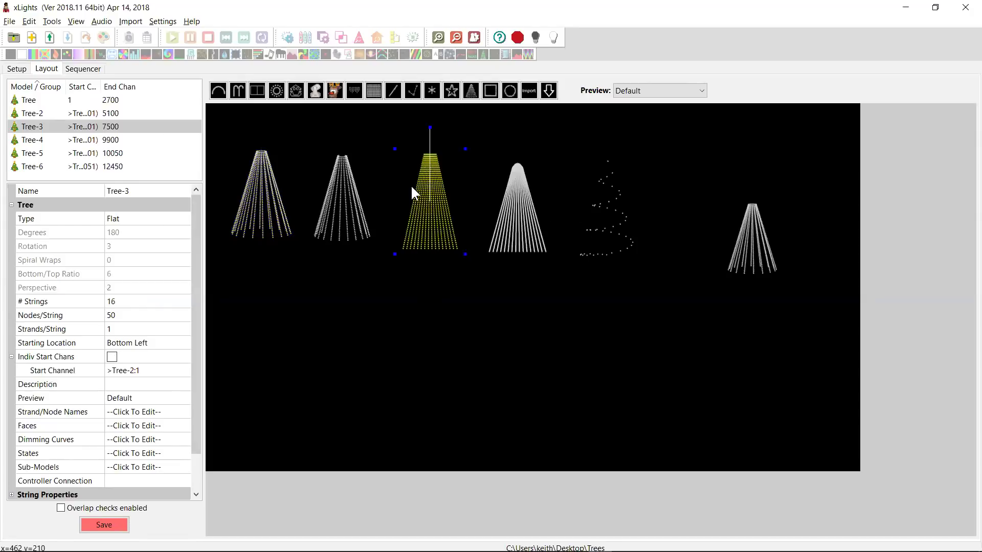
left_click(512, 224)
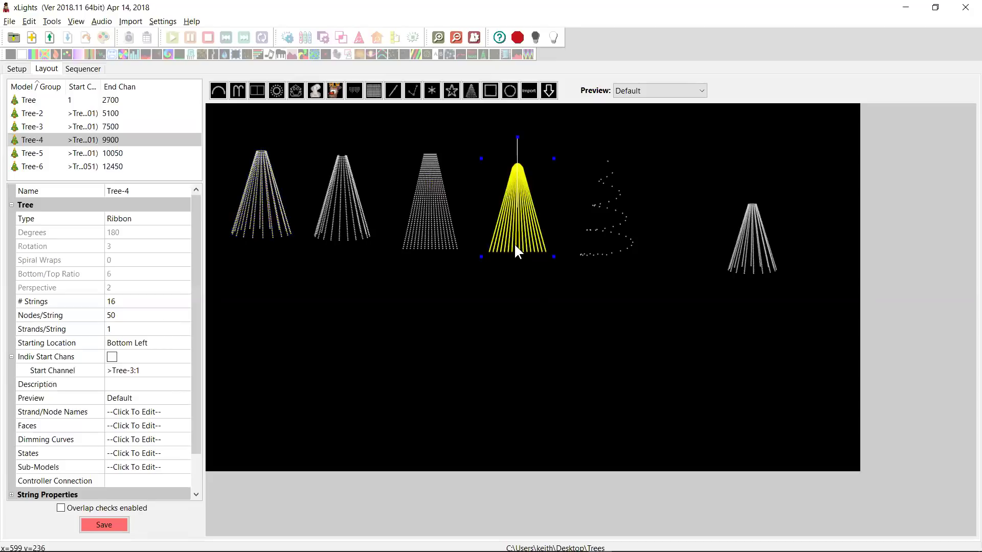
Select Tree-5 to show its spiral properties: 4 wraps, one 50-node string.
left_click(605, 228)
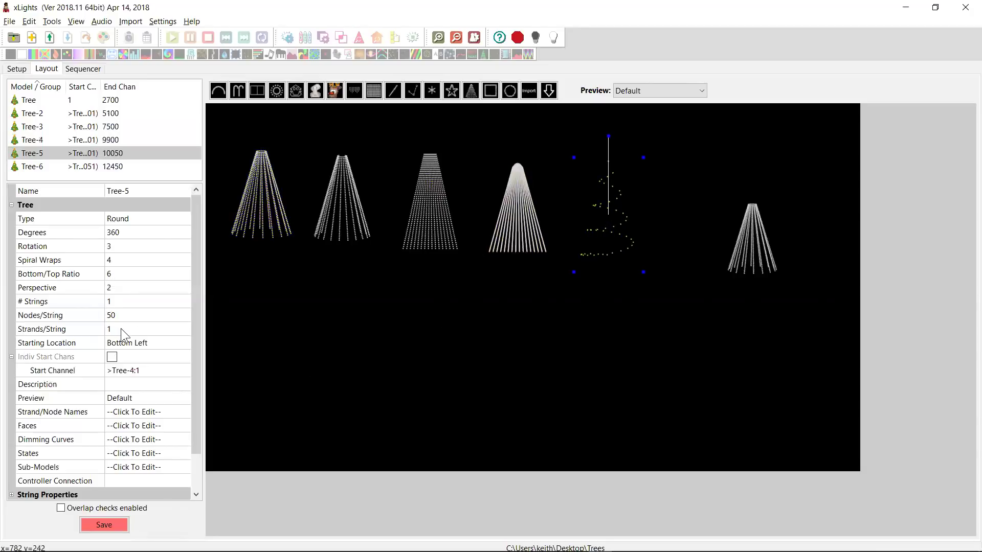
left_click(124, 301)
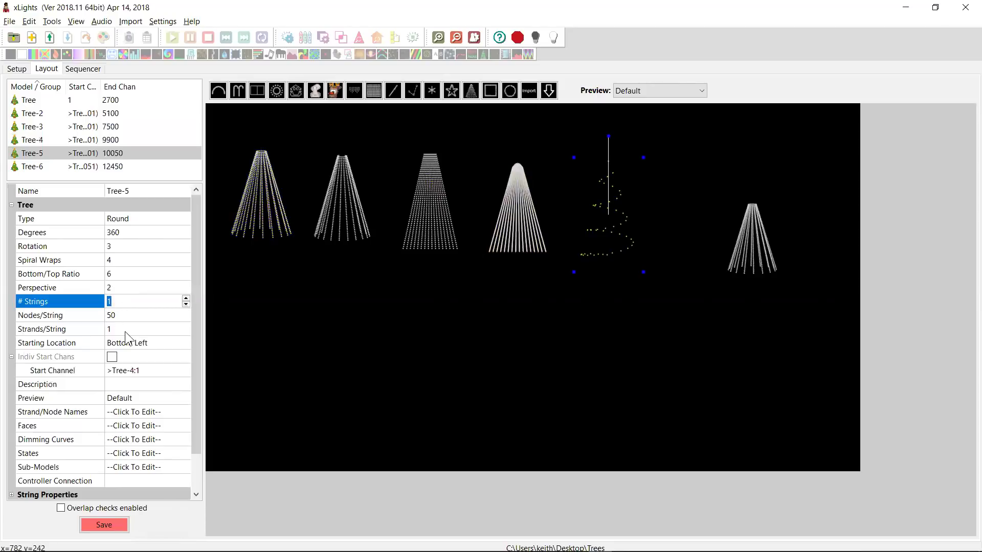
left_click(122, 260)
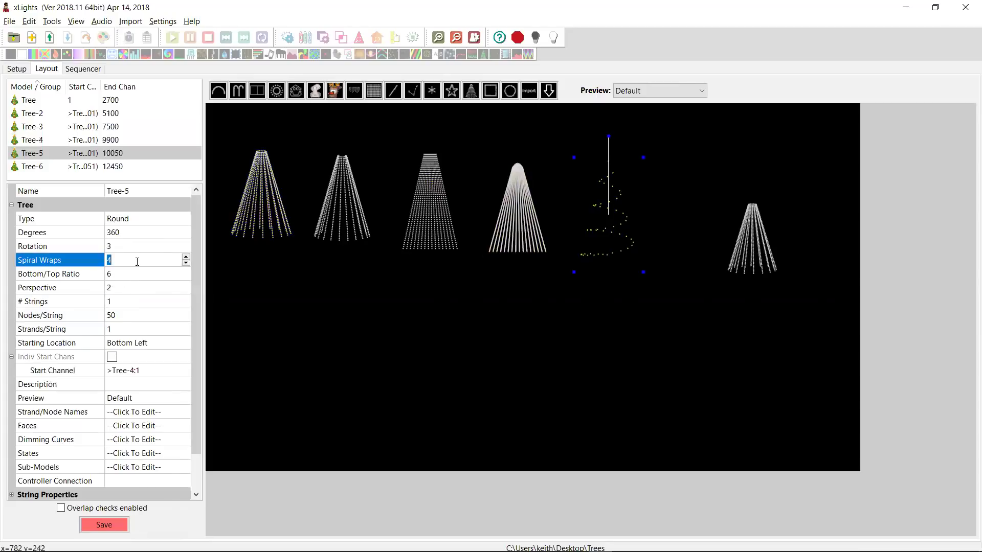
type("1")
left_click_drag(126, 260, 88, 260)
type("0")
type("4")
key("Tab")
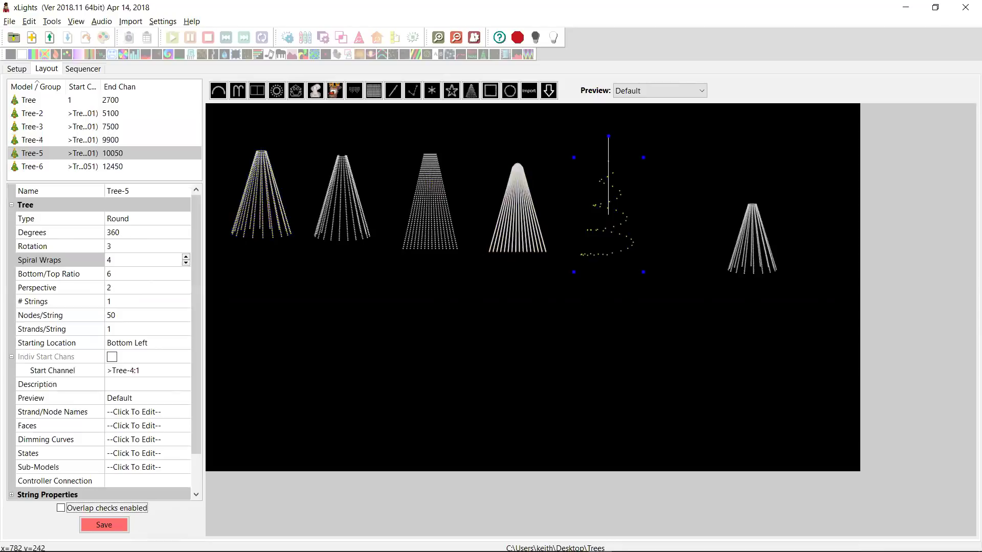
Set Tree-5's Strands/String to 2 and Nodes/String to 100, making the spiral denser.
left_click(121, 327)
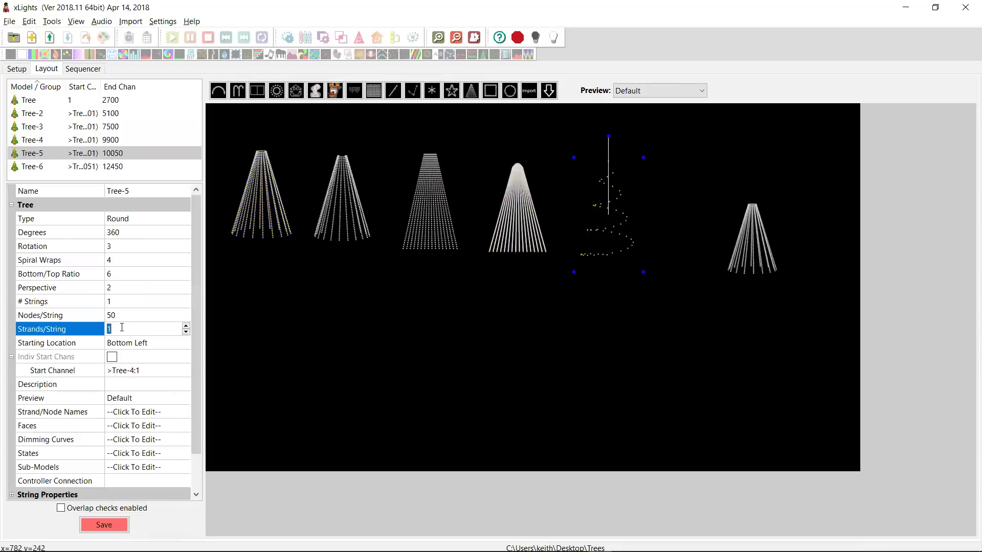
type("2")
key("Tab")
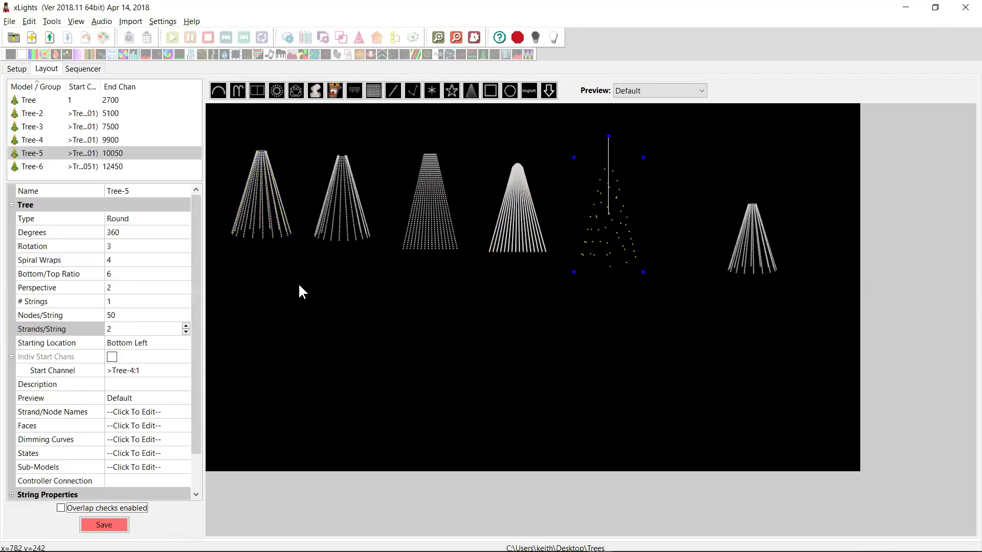
left_click(125, 316)
type("100")
key("Return")
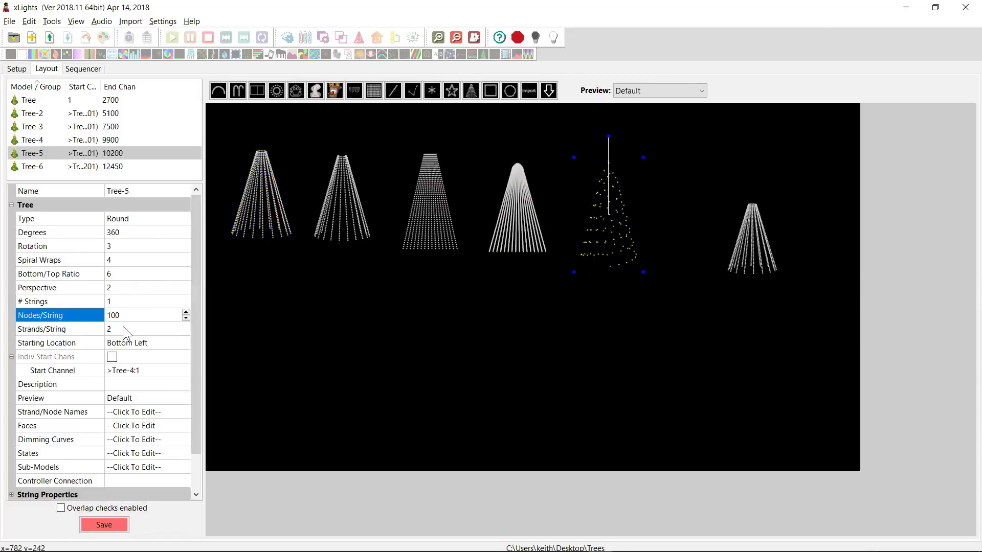
Set Tree-5 to 2 strings of 50 nodes with 1 strand each, and shrink it on the layout.
left_click(123, 302)
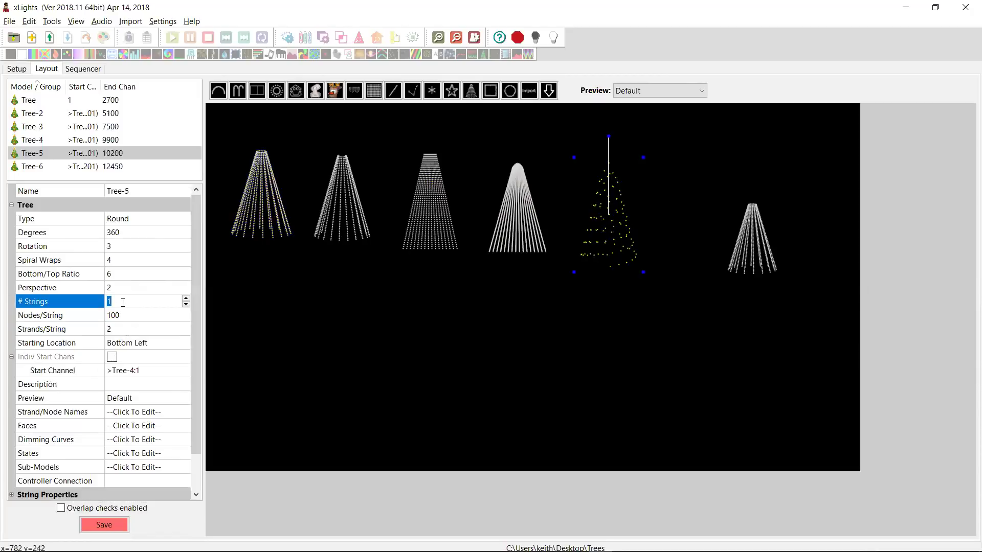
type("2")
key("Tab")
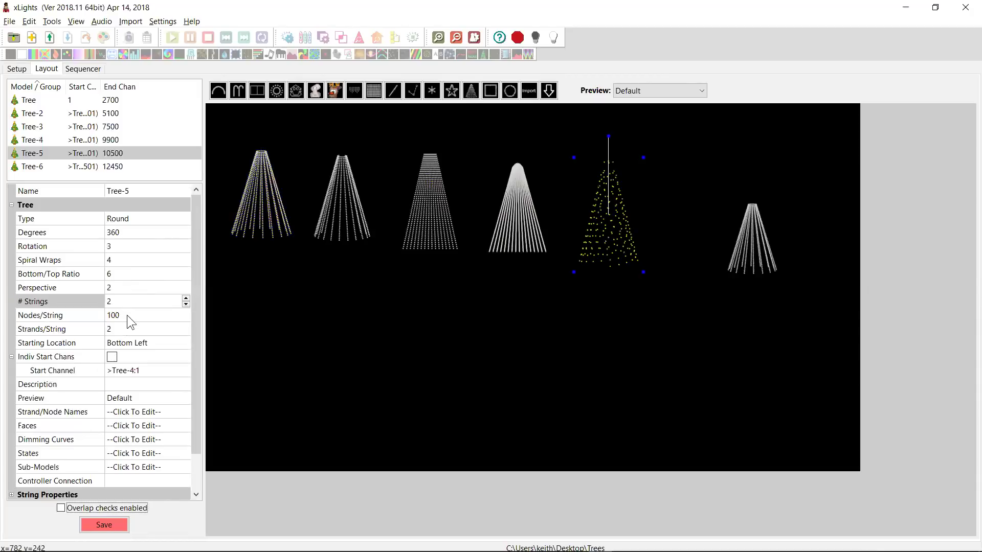
left_click(127, 315)
type("50")
key("Tab")
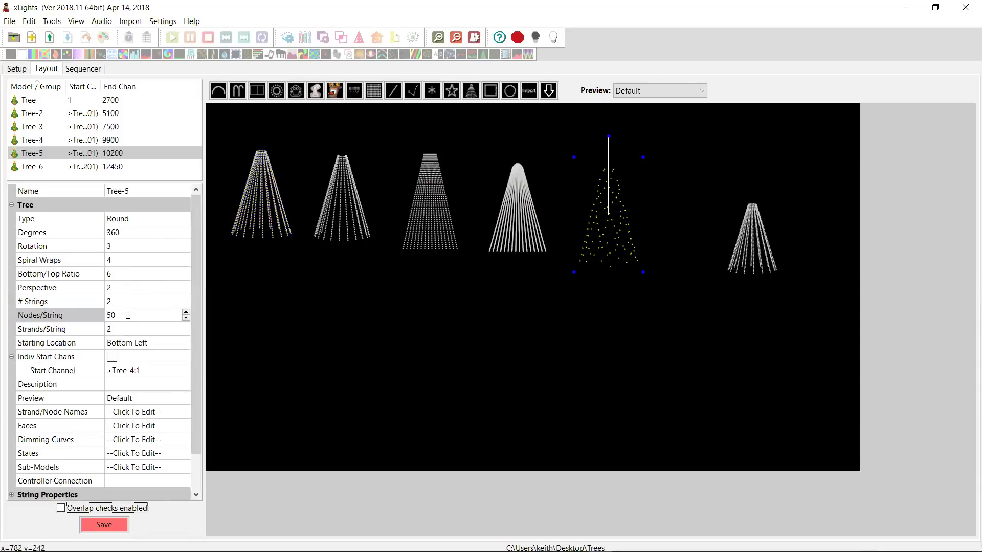
left_click(121, 325)
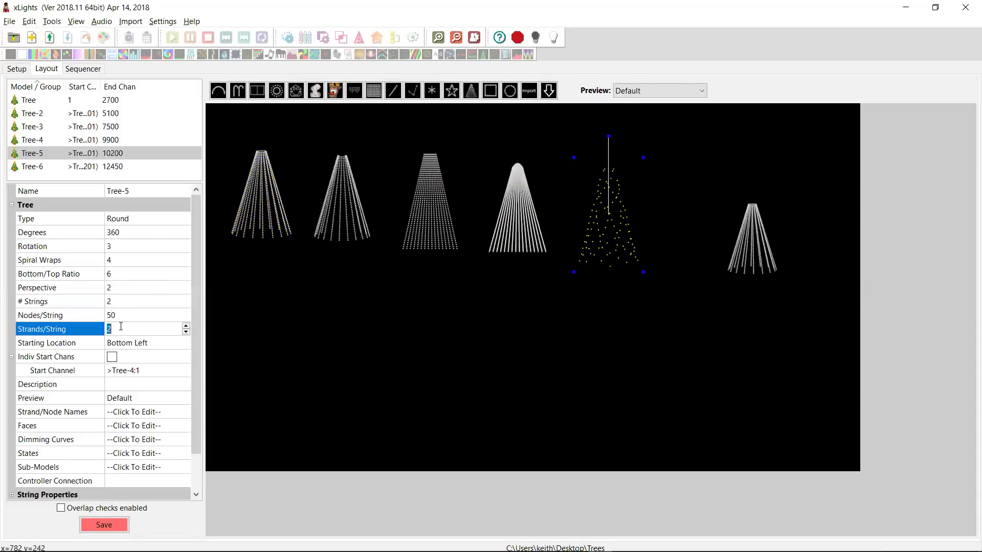
type("1")
key("Tab")
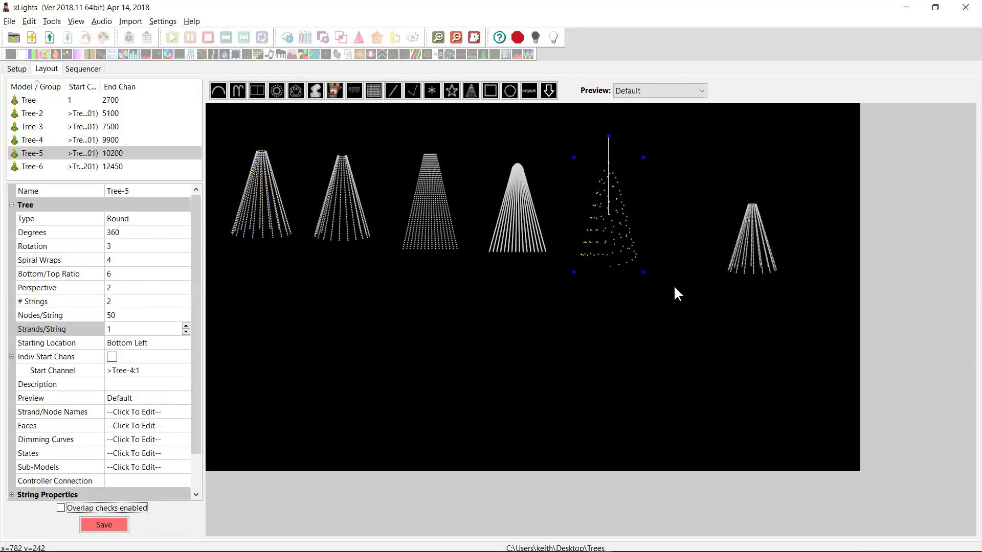
left_click_drag(644, 274, 631, 259)
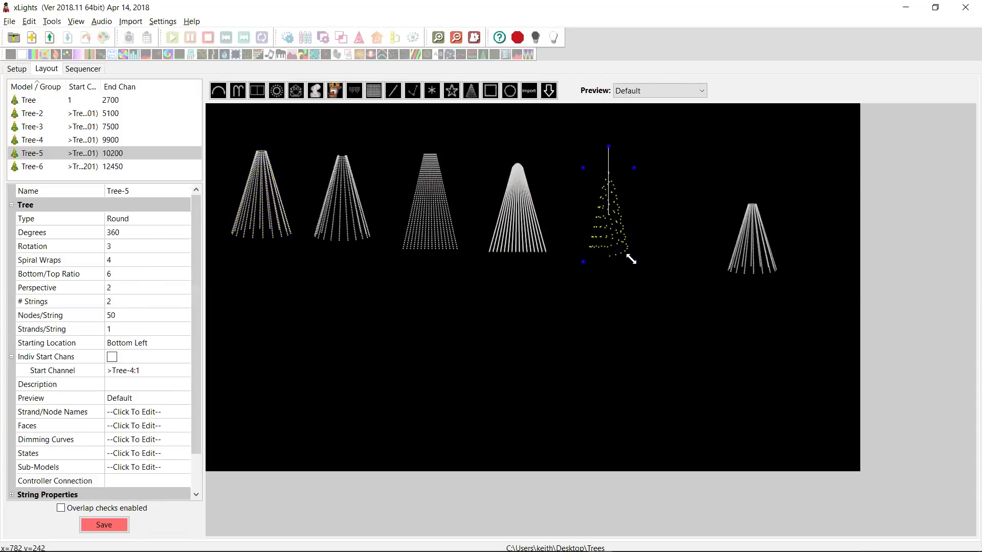
Open Tree-5's Node Layout to review its 100 nodes across strings s1 and s2.
right_click(611, 230)
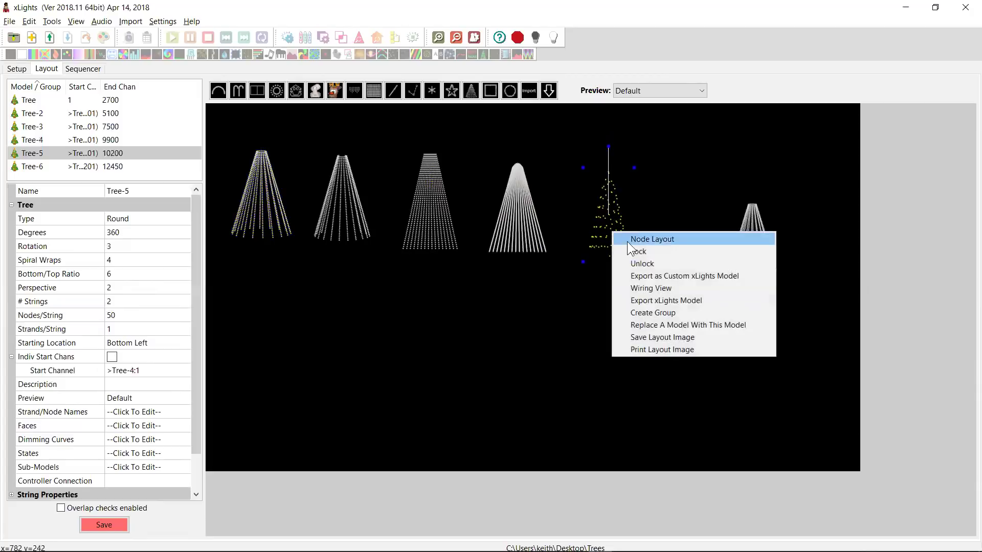
left_click(637, 239)
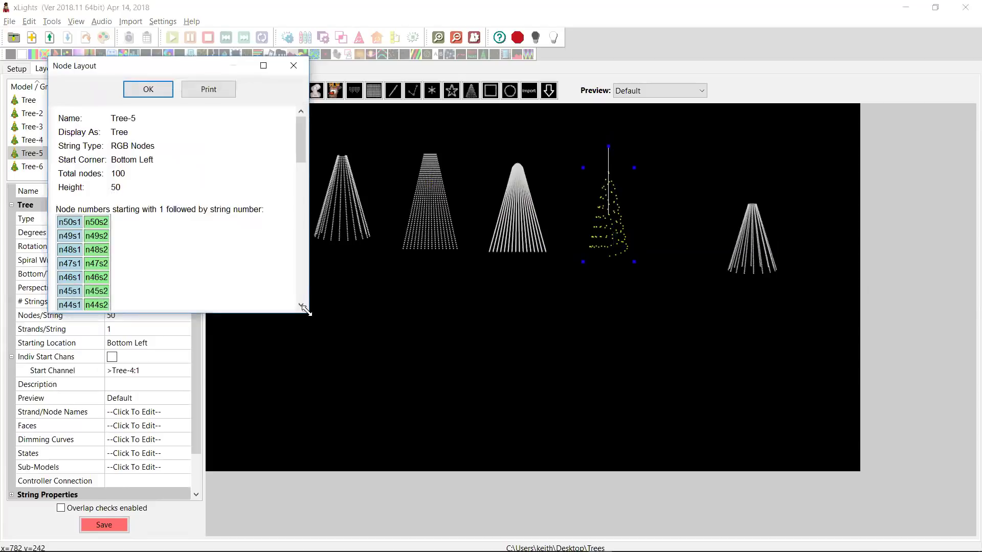
left_click_drag(306, 311, 438, 507)
left_click_drag(432, 283, 440, 495)
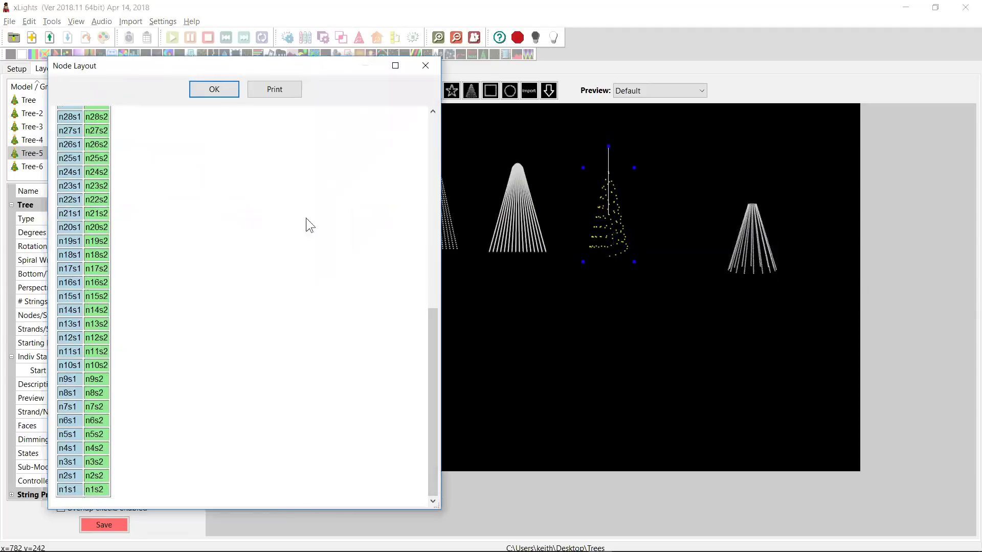
Set Tree-5 to 1 string with 100 nodes per string and 2 strands per string.
left_click(425, 63)
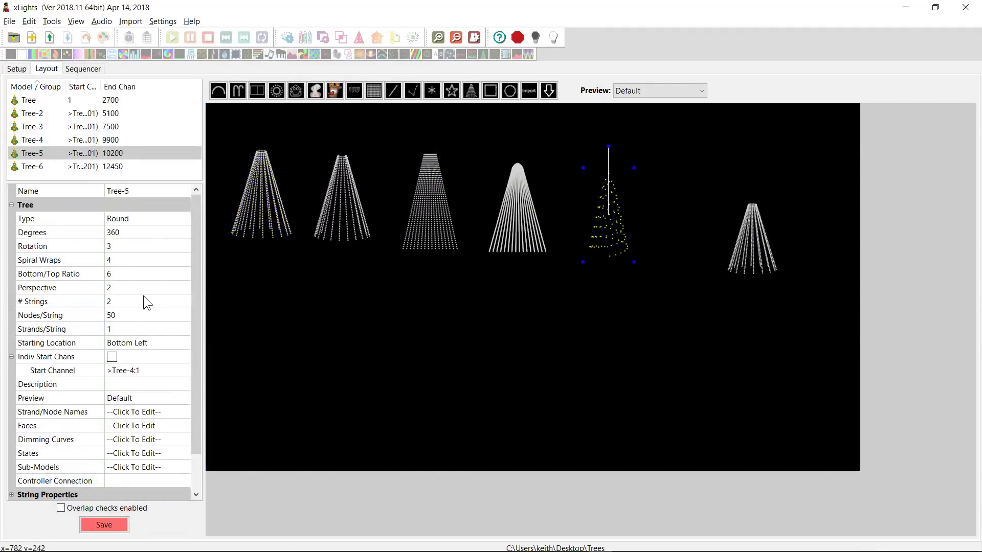
left_click(127, 298)
type("1")
key("Return")
left_click(126, 314)
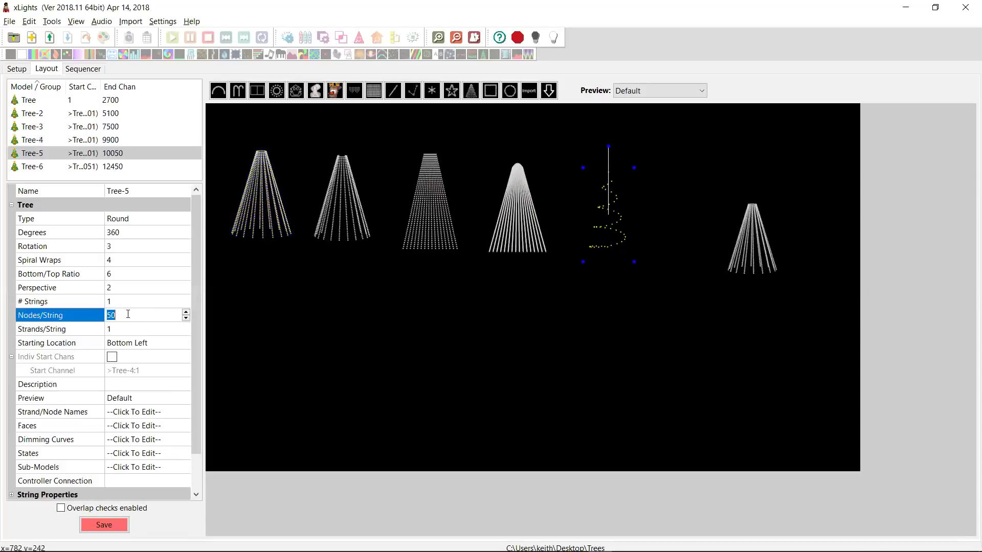
type("100")
key("Return")
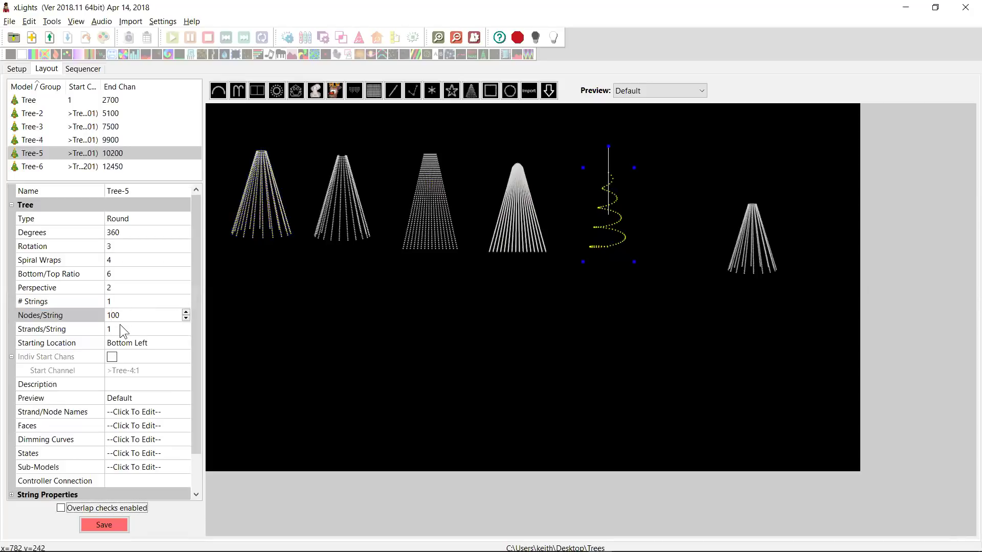
left_click(119, 329)
type("2")
key("Tab")
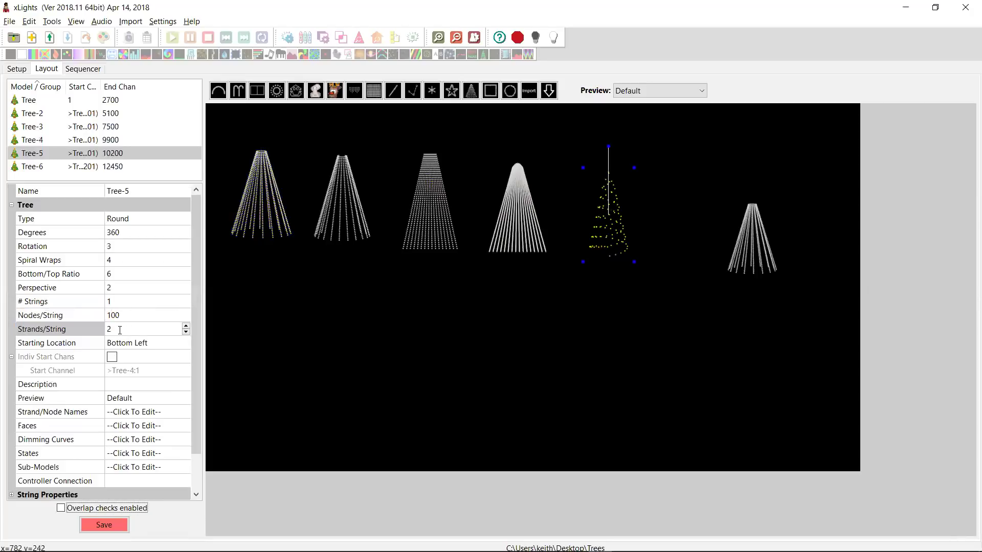
Review Tree-5's node numbering in the Node Layout window, then close it.
right_click(605, 222)
left_click(617, 226)
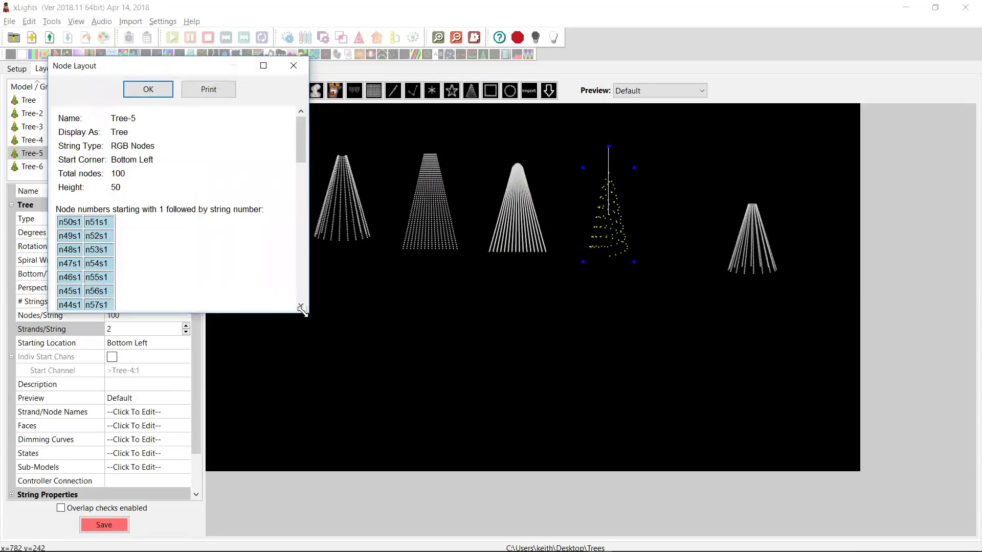
left_click_drag(302, 311, 446, 508)
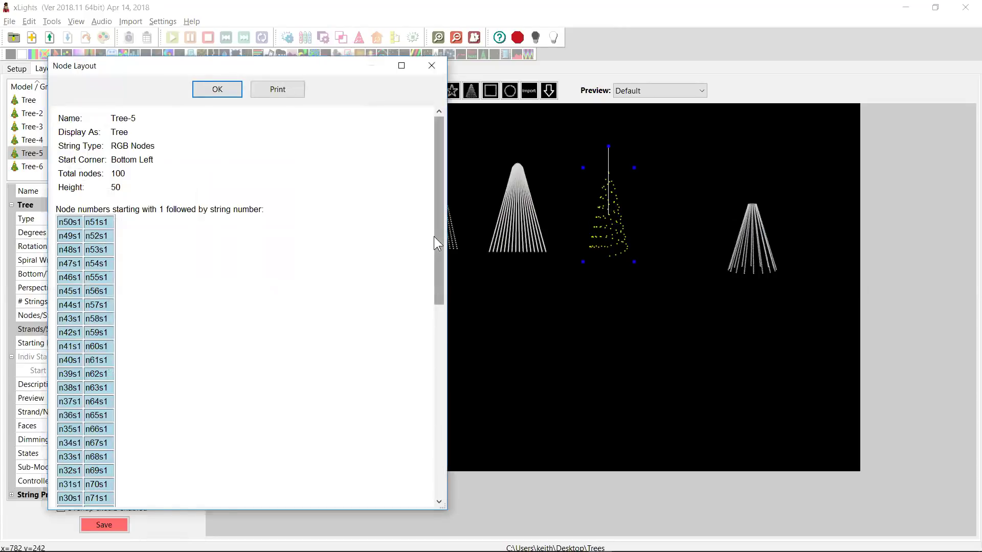
left_click_drag(433, 236, 438, 275)
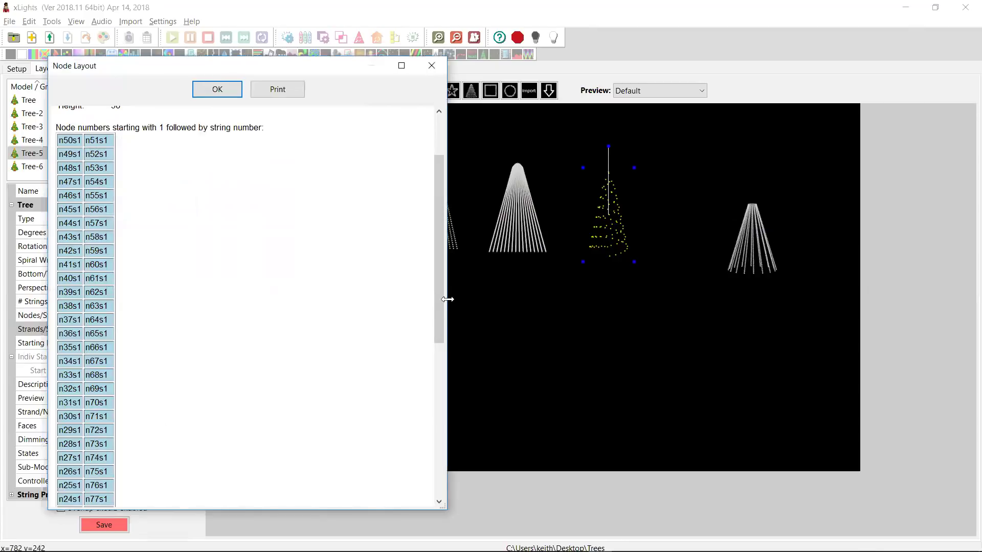
left_click_drag(439, 288, 452, 244)
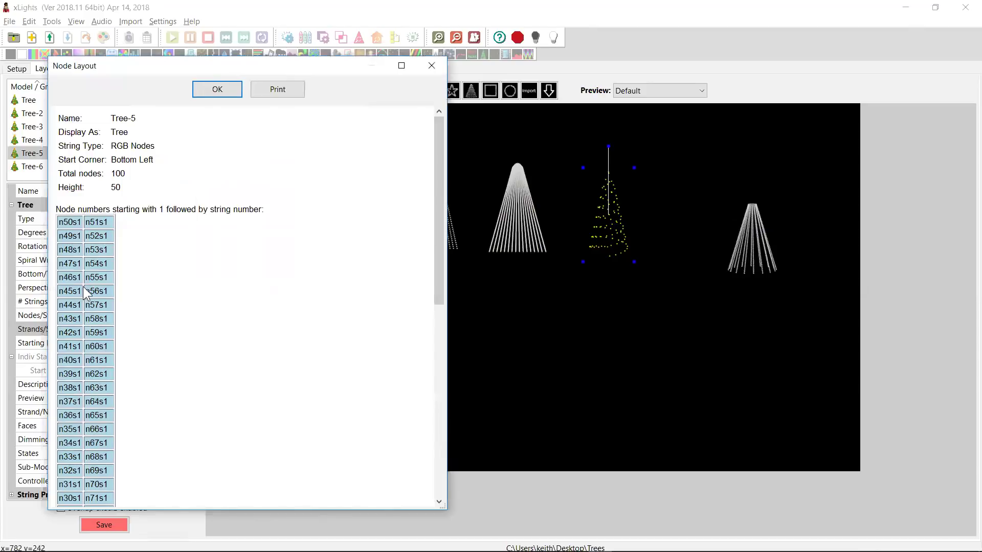
left_click(429, 67)
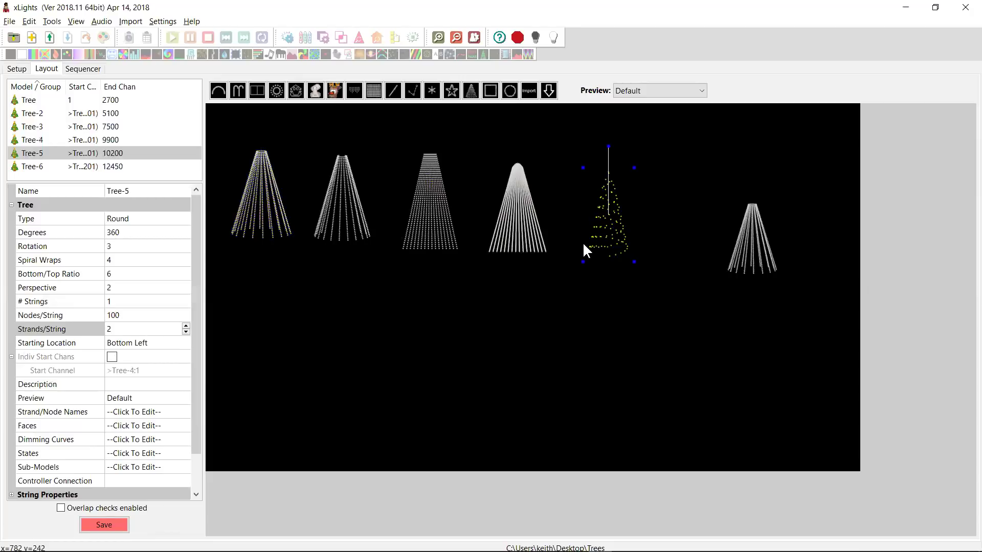
Select Tree-6 and give it 4 strings of 200 nodes with 4 strands each.
left_click(516, 231)
left_click(266, 221)
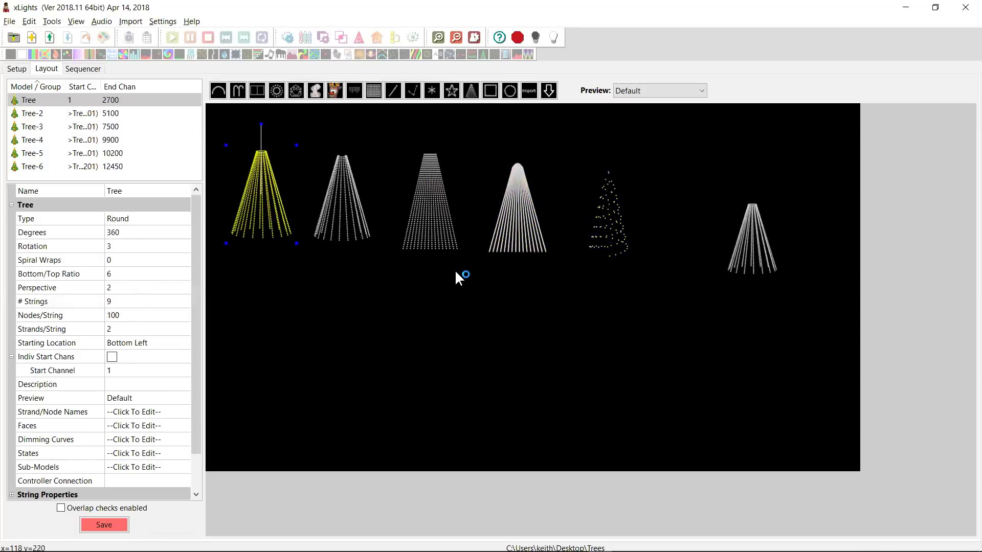
left_click(750, 258)
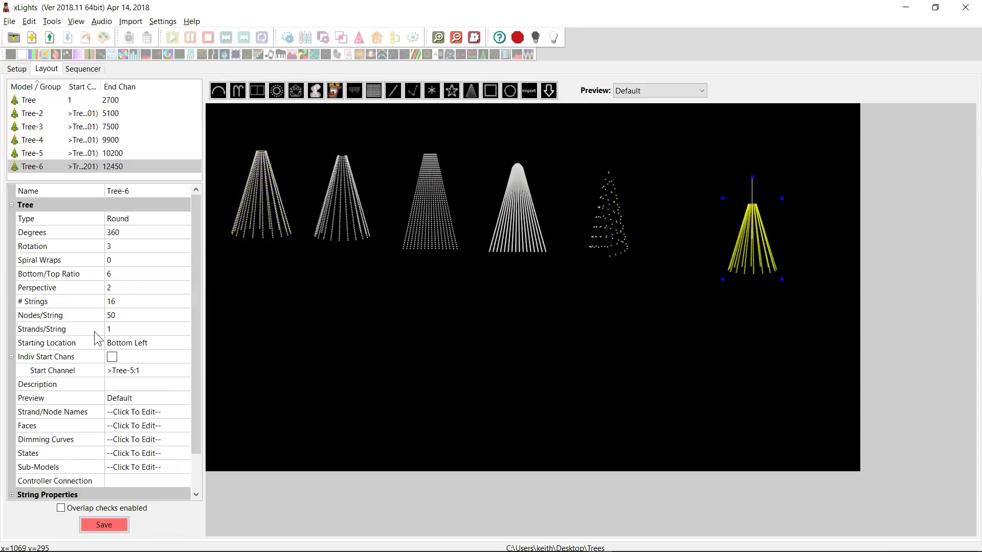
left_click(144, 299)
type("4")
key("Tab")
left_click(130, 316)
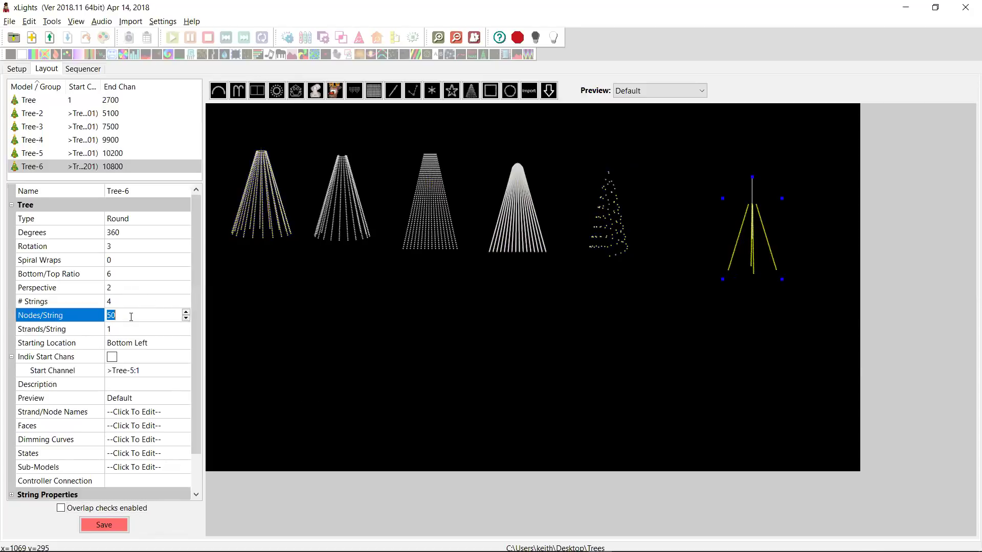
type("200")
key("Tab")
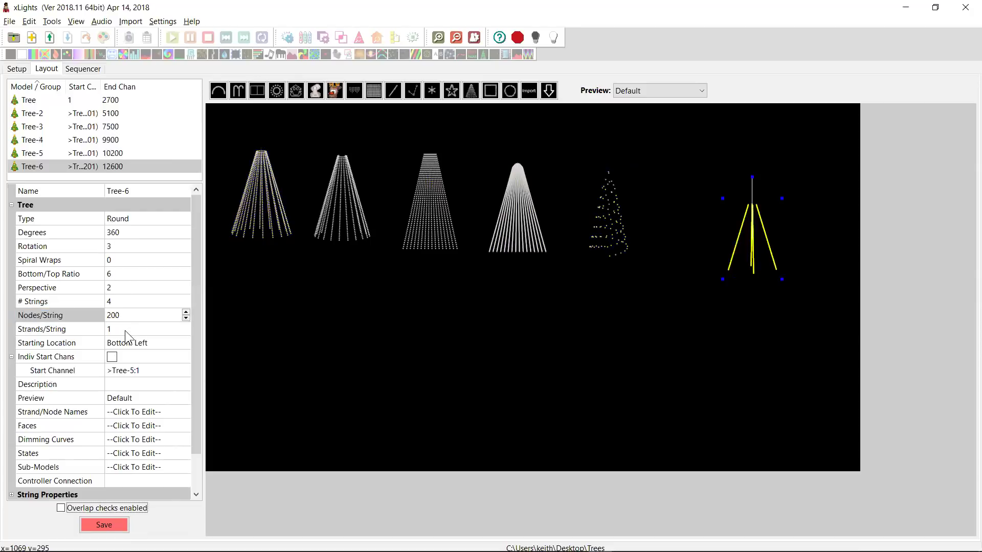
left_click(125, 330)
type("4")
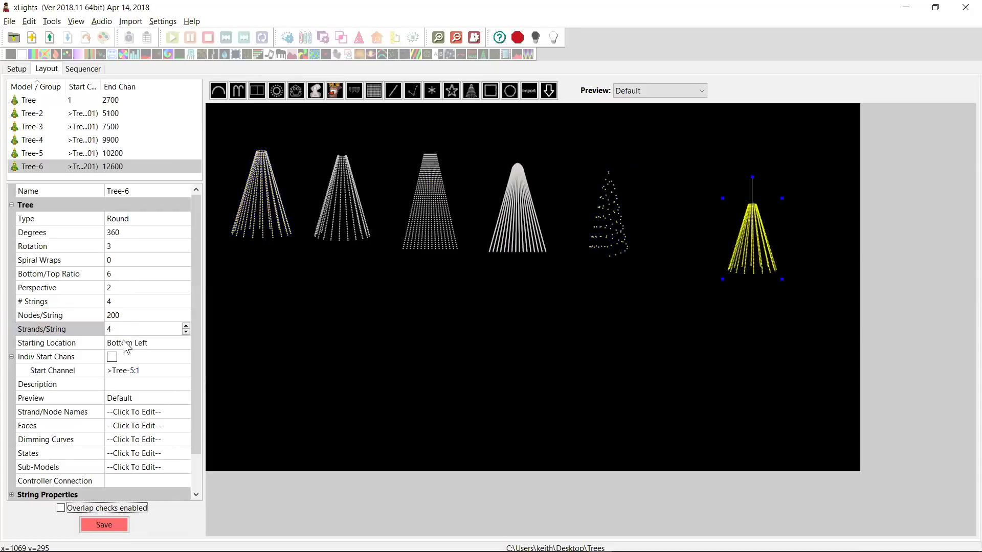
left_click(755, 245)
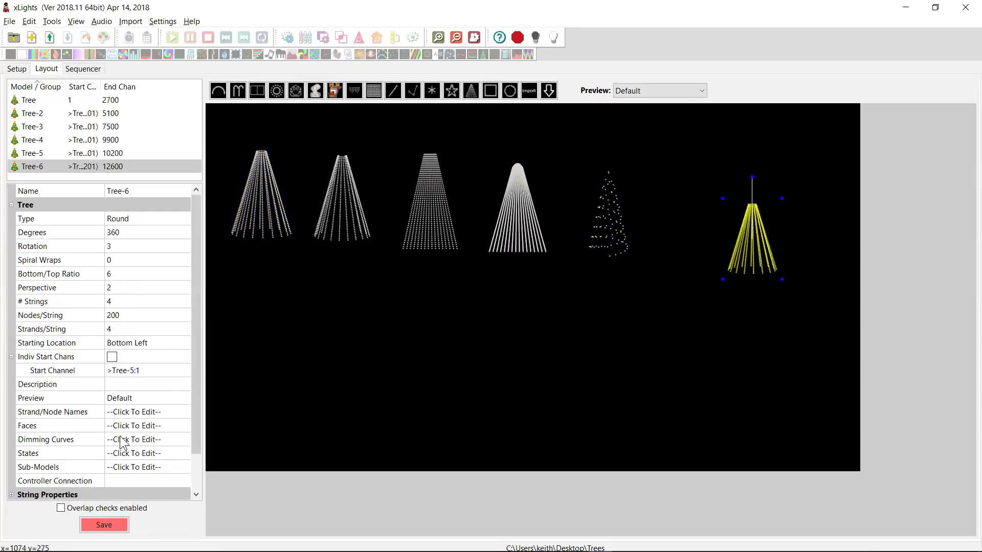
Set Tree-6's controller connection to protocol WS2811 on port 1.
left_click(138, 480)
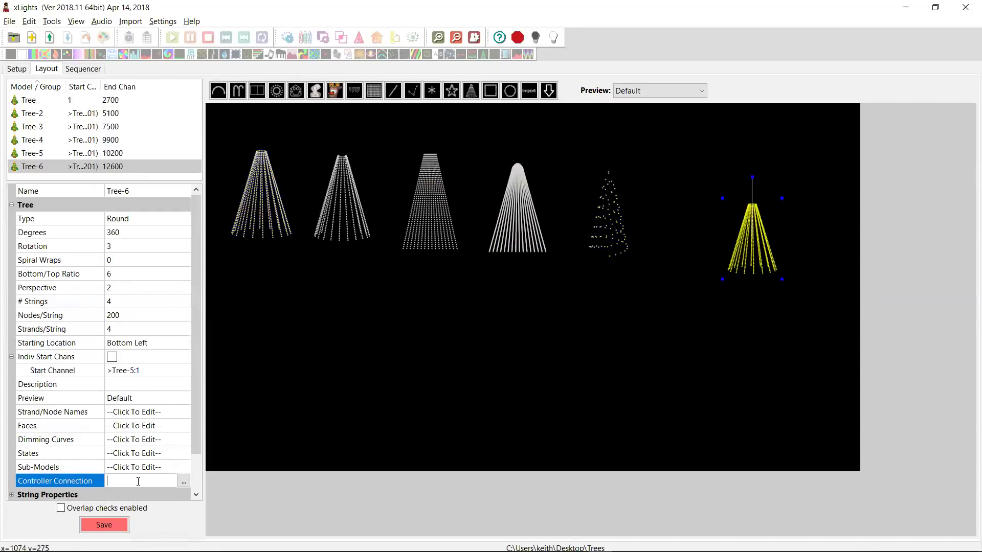
left_click(184, 480)
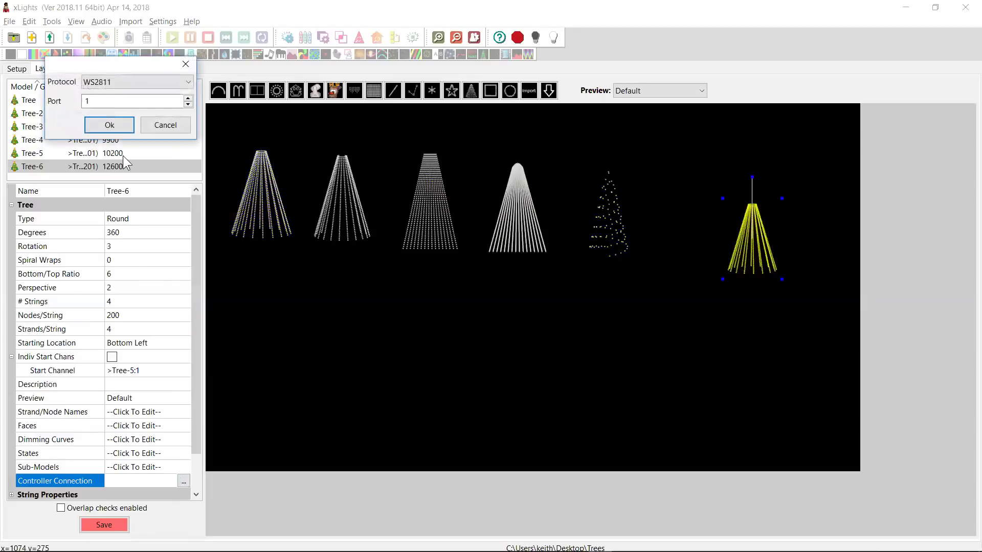
left_click(119, 126)
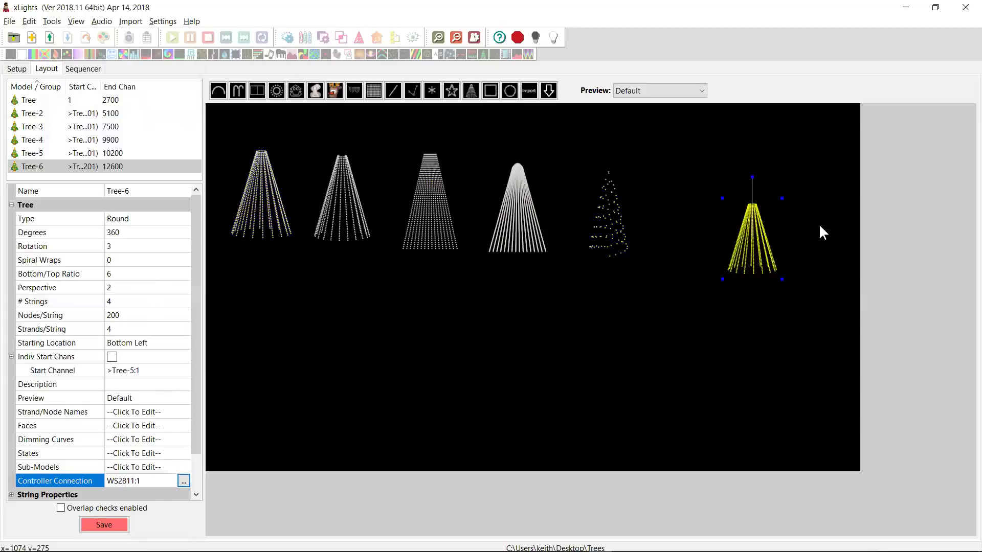
right_click(747, 239)
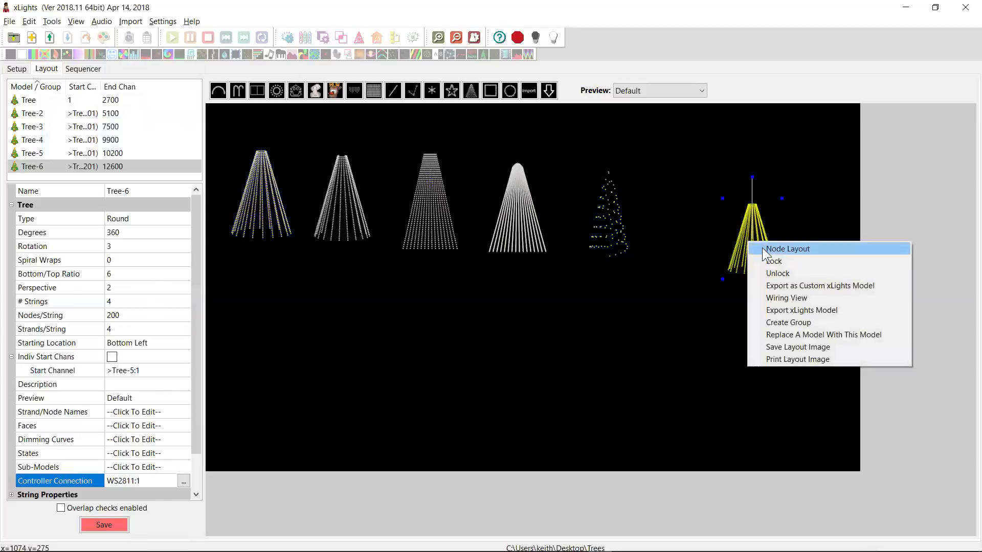
left_click(762, 247)
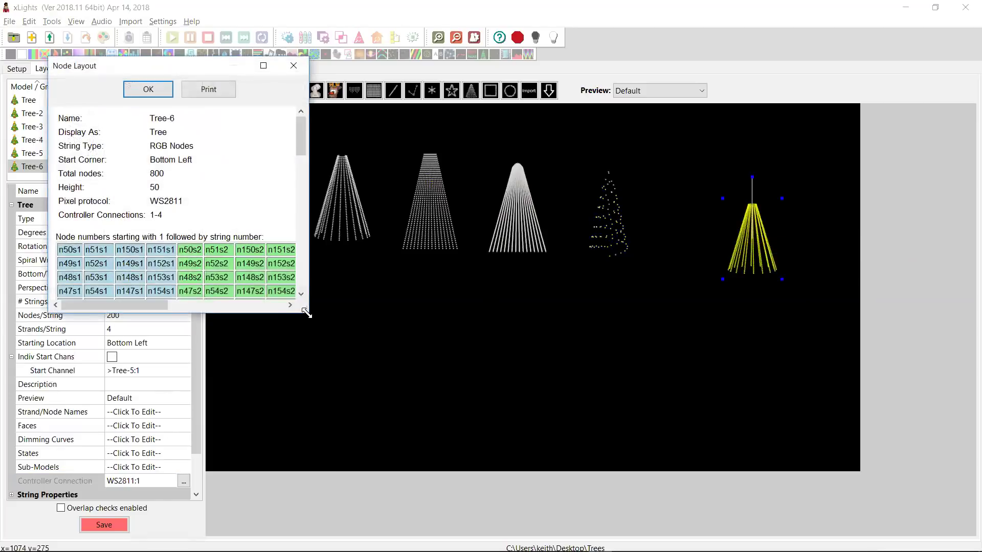
left_click_drag(306, 313, 375, 392)
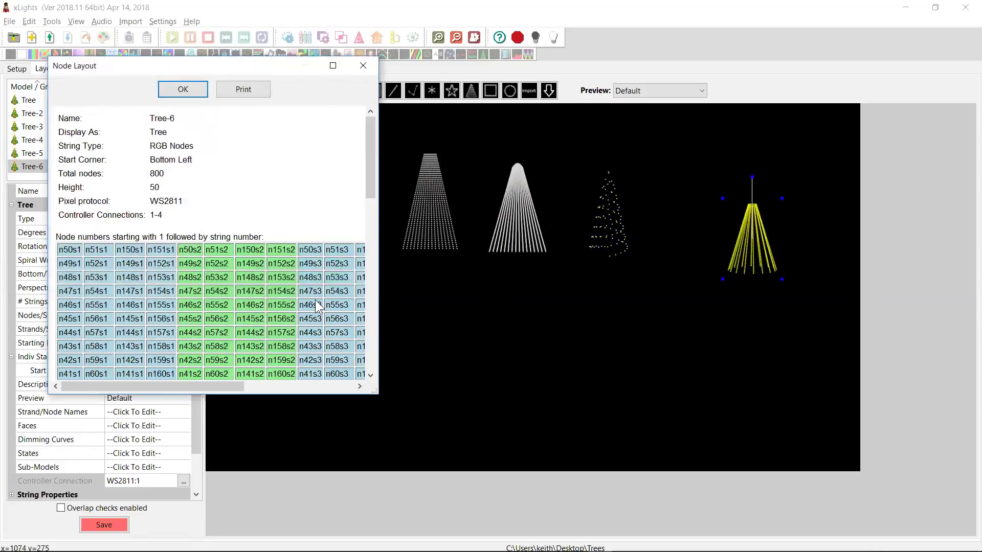
left_click_drag(251, 68, 427, 112)
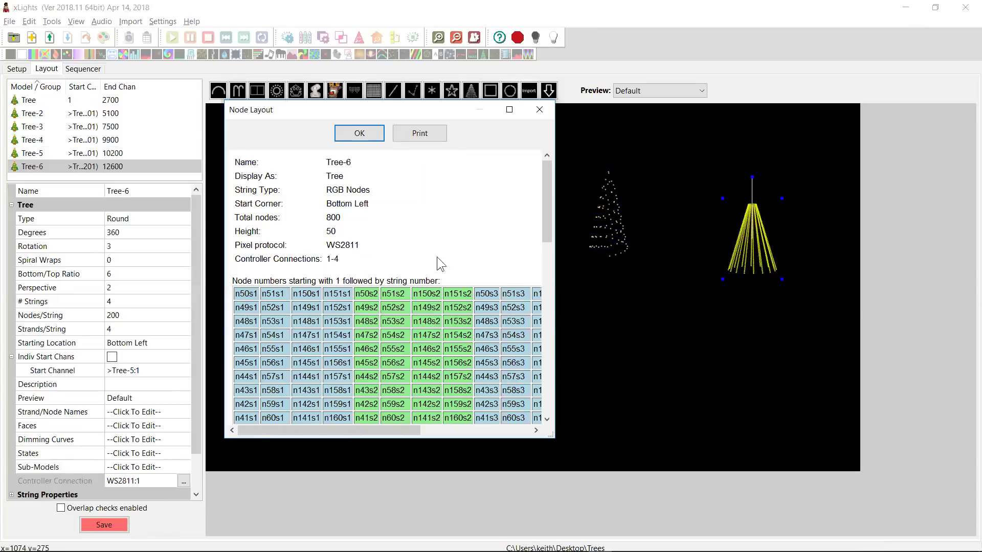
left_click(540, 110)
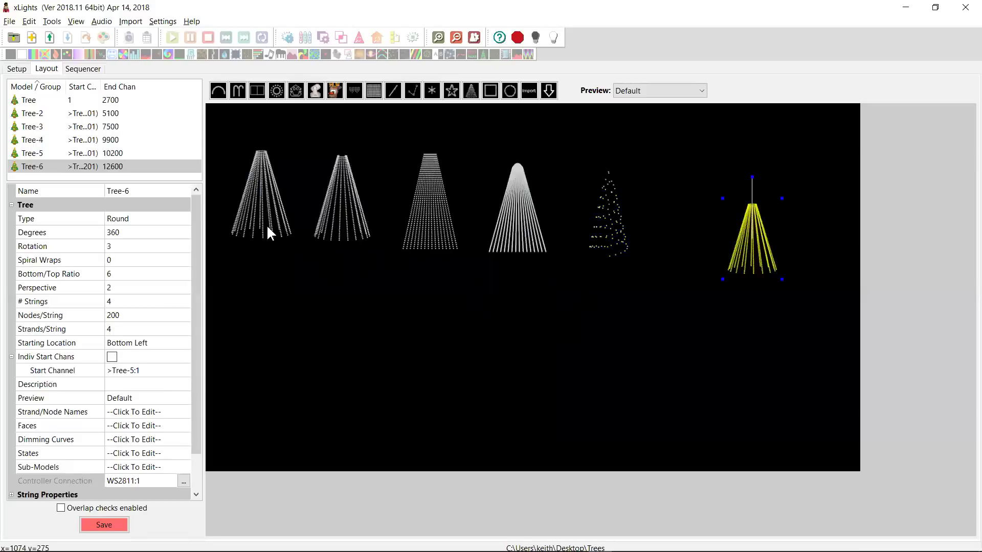
left_click(122, 327)
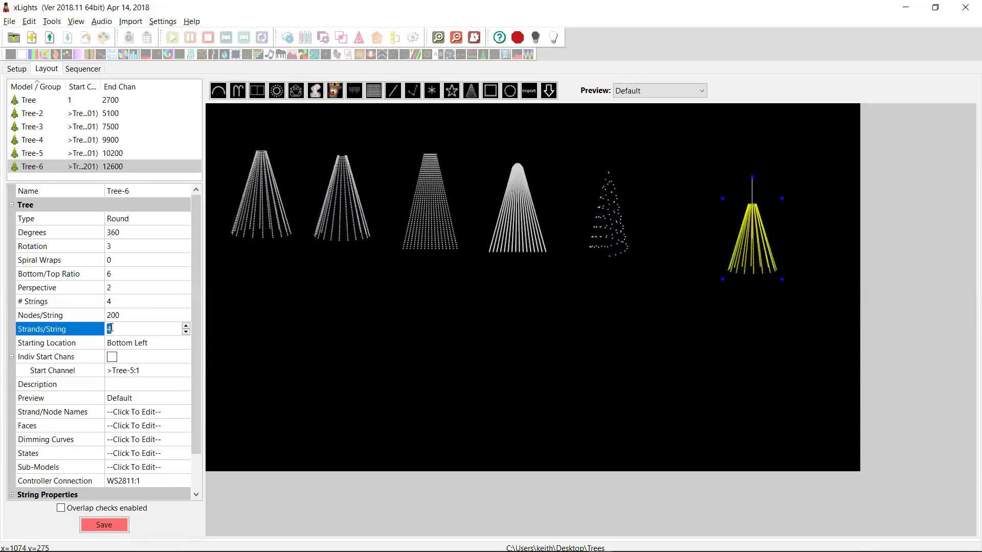
left_click(121, 301)
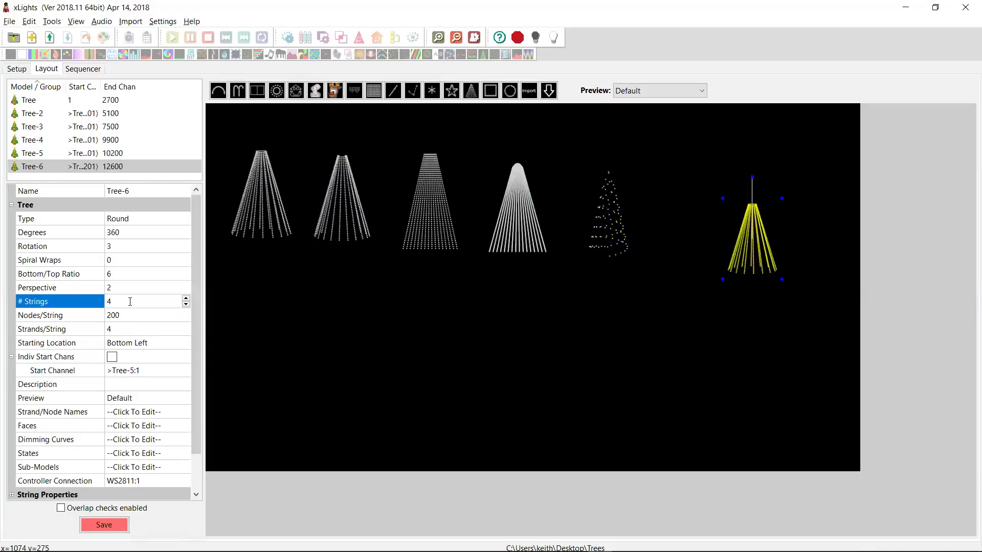
left_click(122, 329)
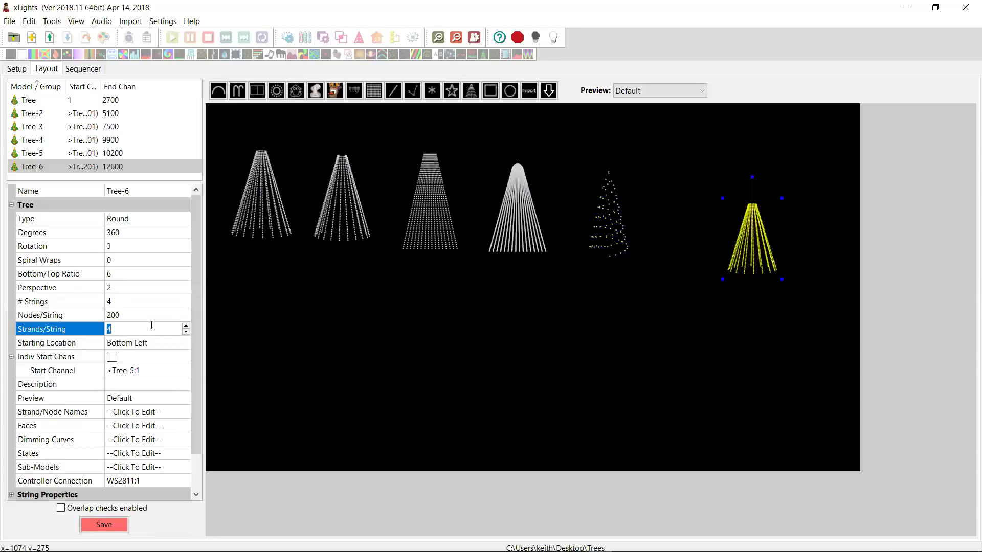
left_click(130, 316)
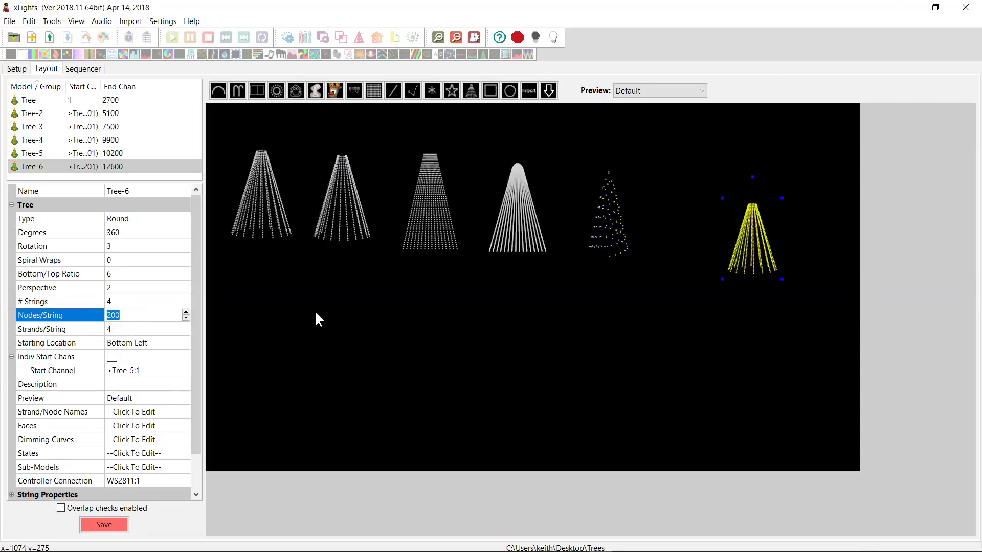